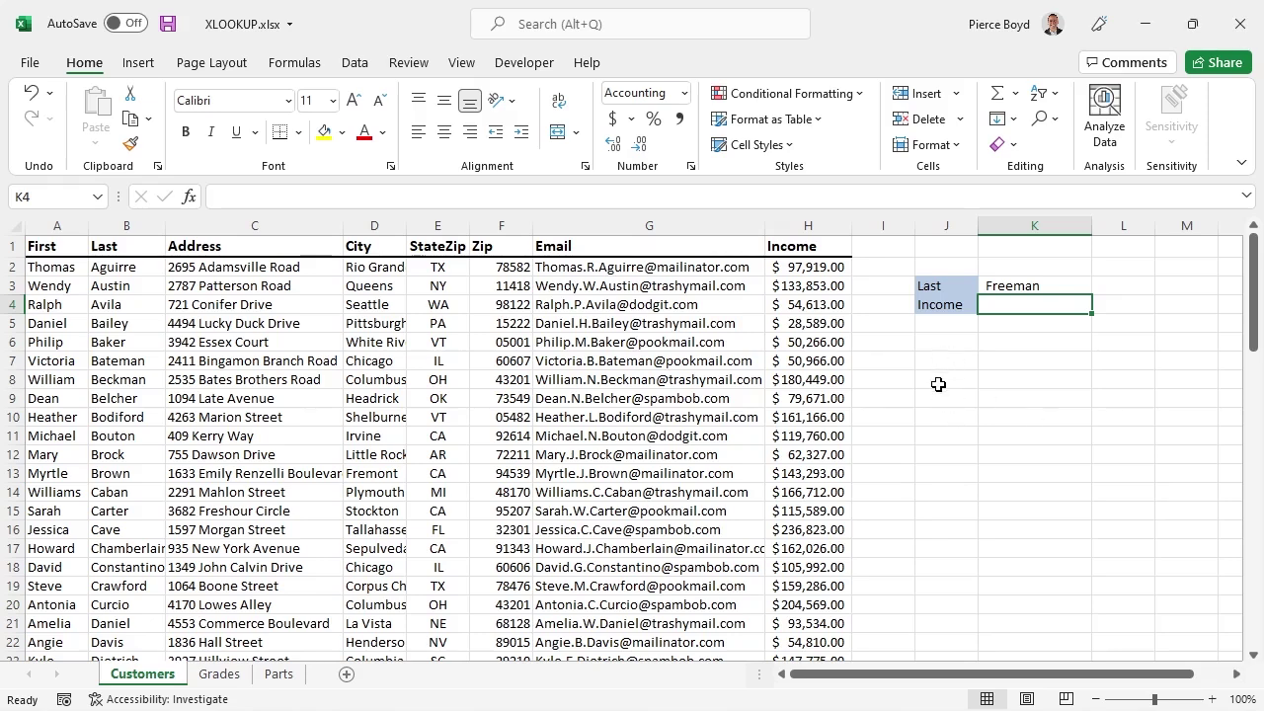
Examine the last name and income of the highlighted customer in row 30
{"action": "scroll", "coordinate": [734, 463], "scroll_direction": "down", "scroll_amount": 5}
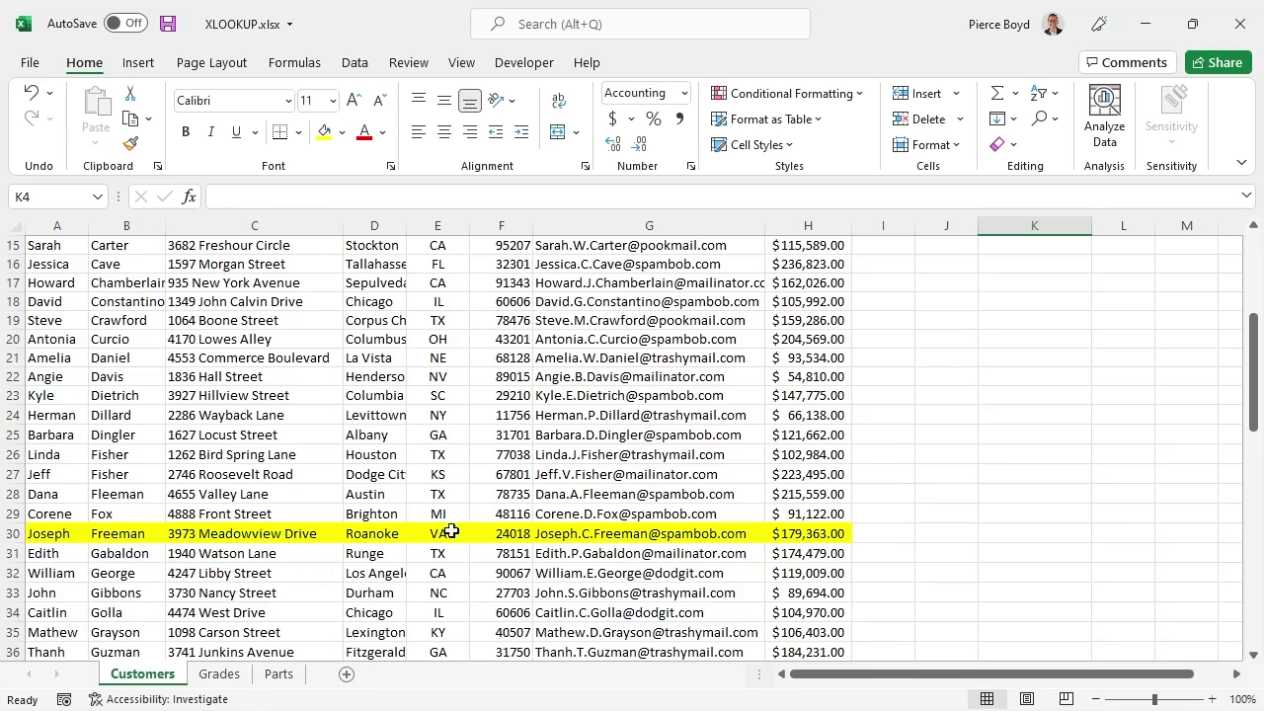
{"action": "left_click", "coordinate": [120, 533]}
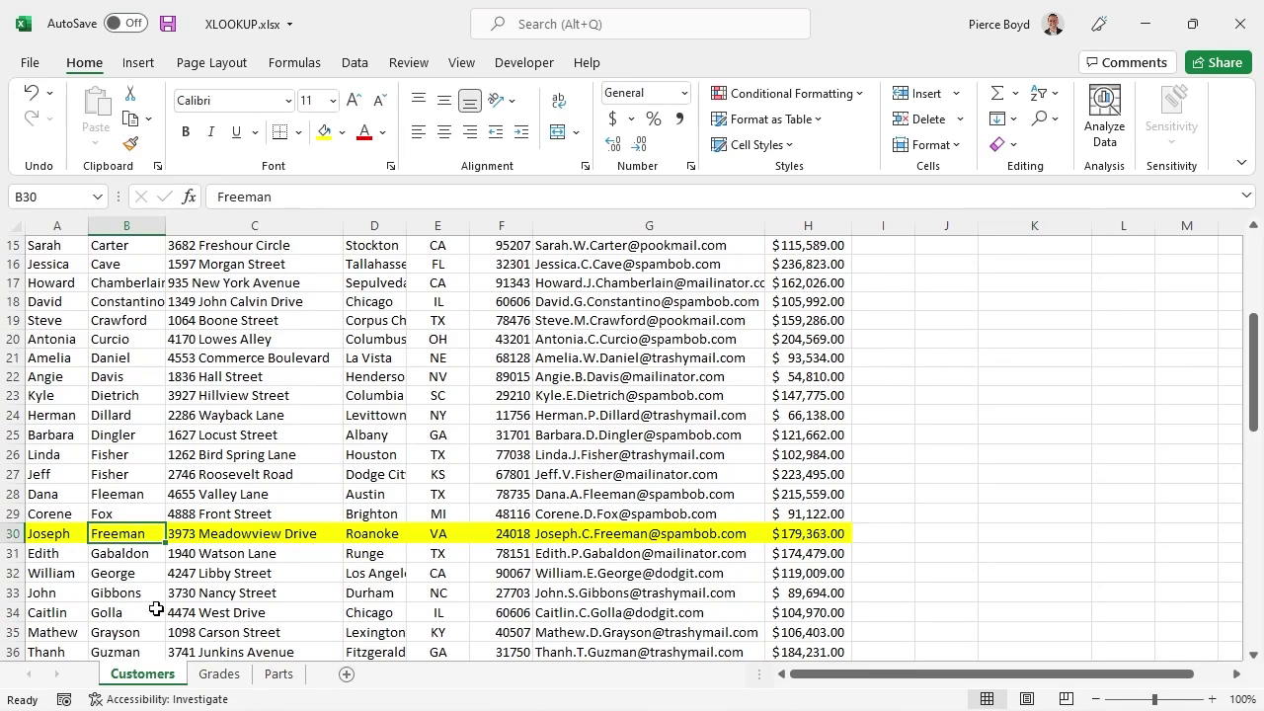
{"action": "left_click", "coordinate": [802, 535]}
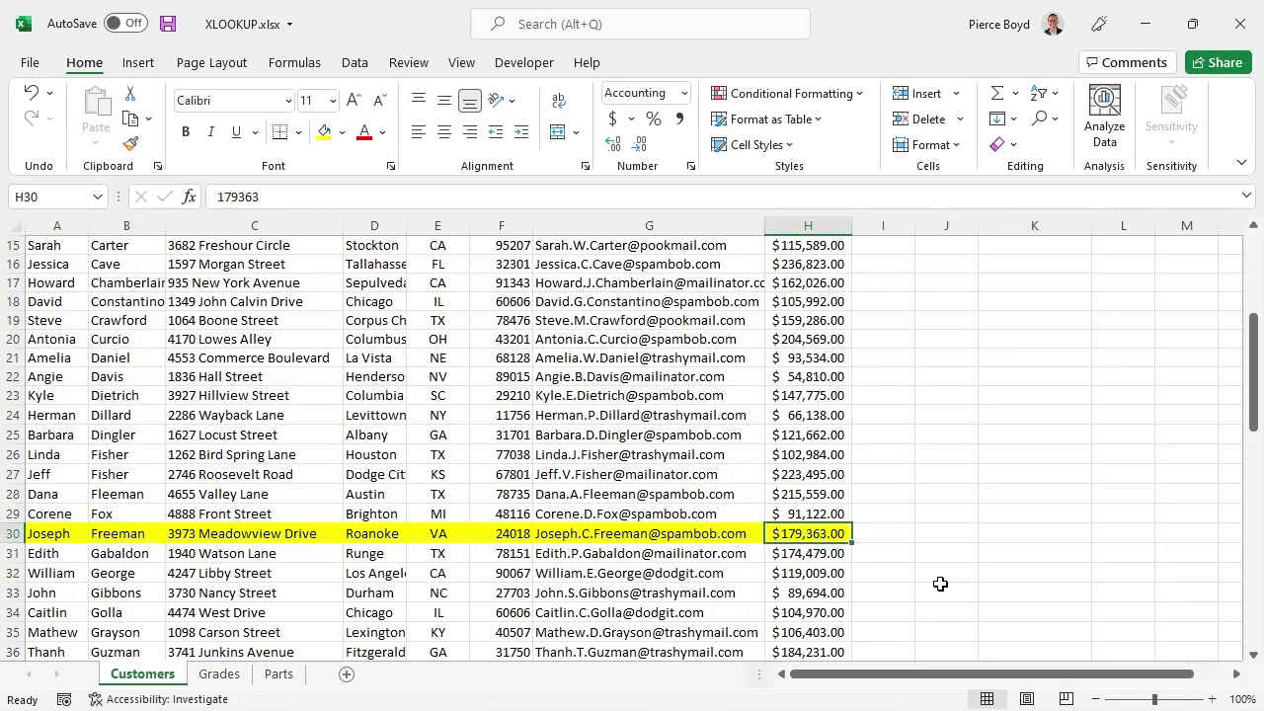
{"action": "scroll", "coordinate": [940, 583], "scroll_direction": "up", "scroll_amount": 5}
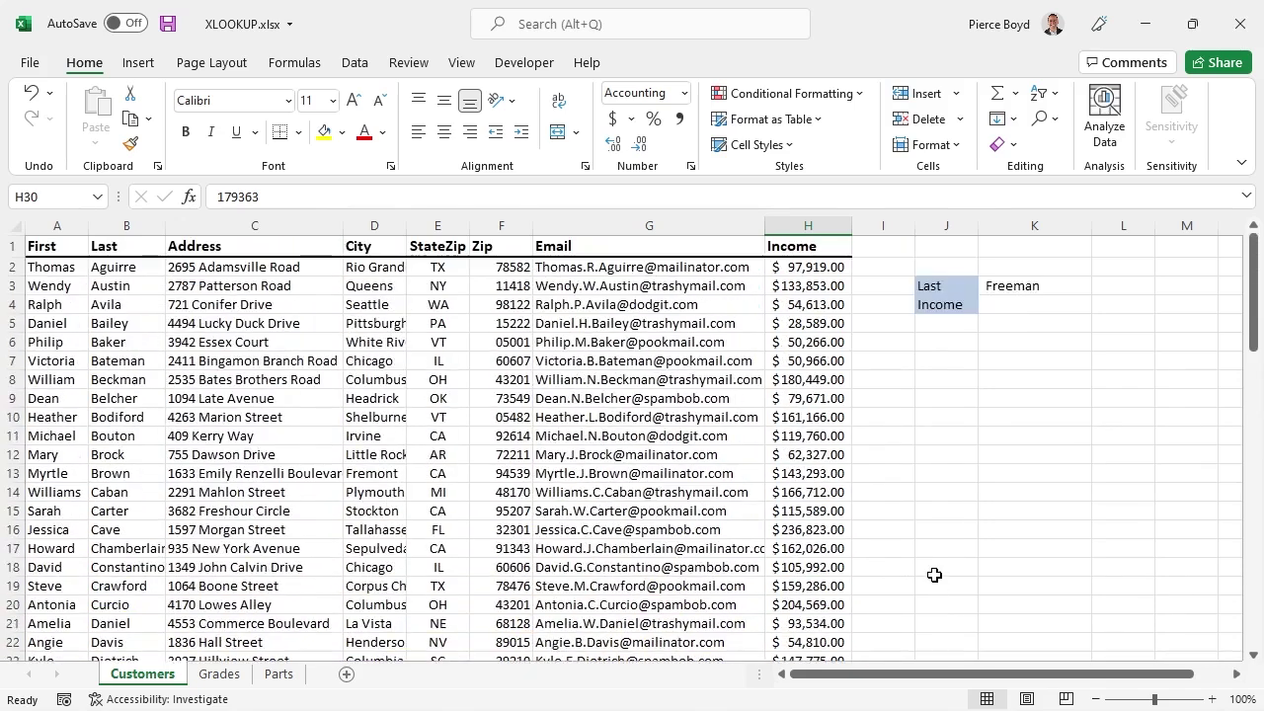
Start an XLOOKUP function in cell K4 and set its Lookup_value to K3
{"action": "left_click", "coordinate": [1027, 304]}
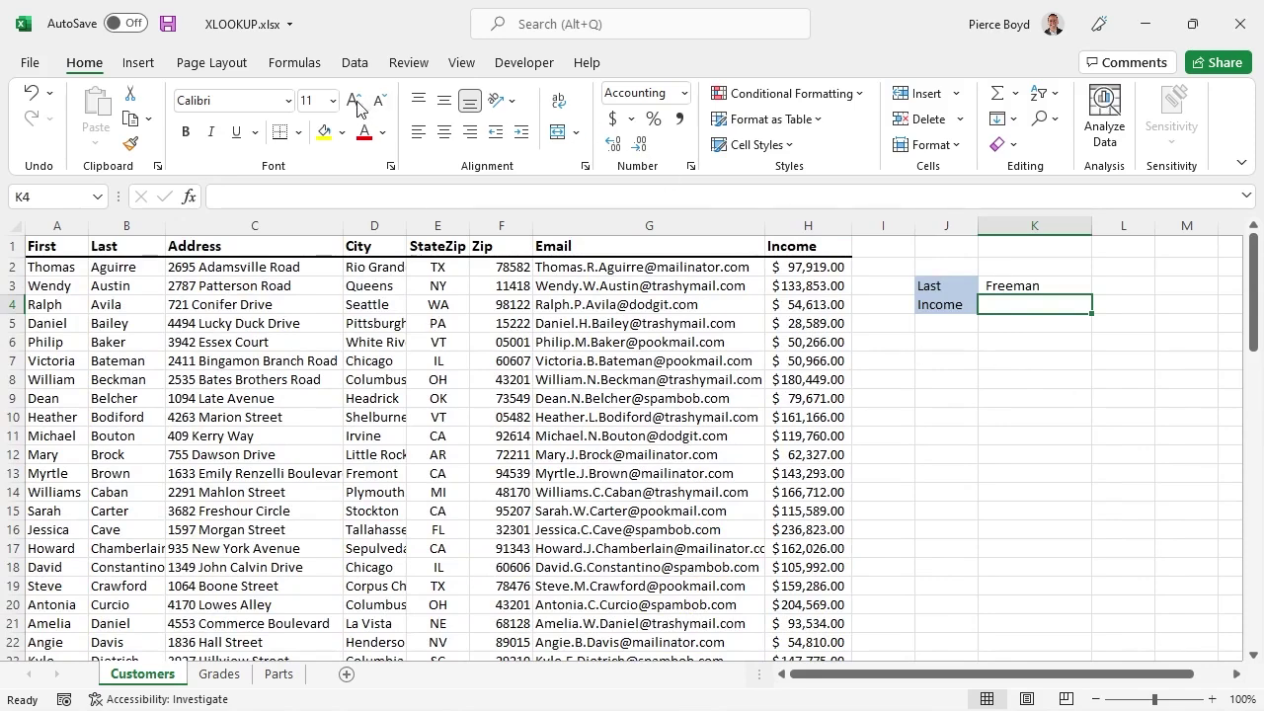
{"action": "left_click", "coordinate": [287, 63]}
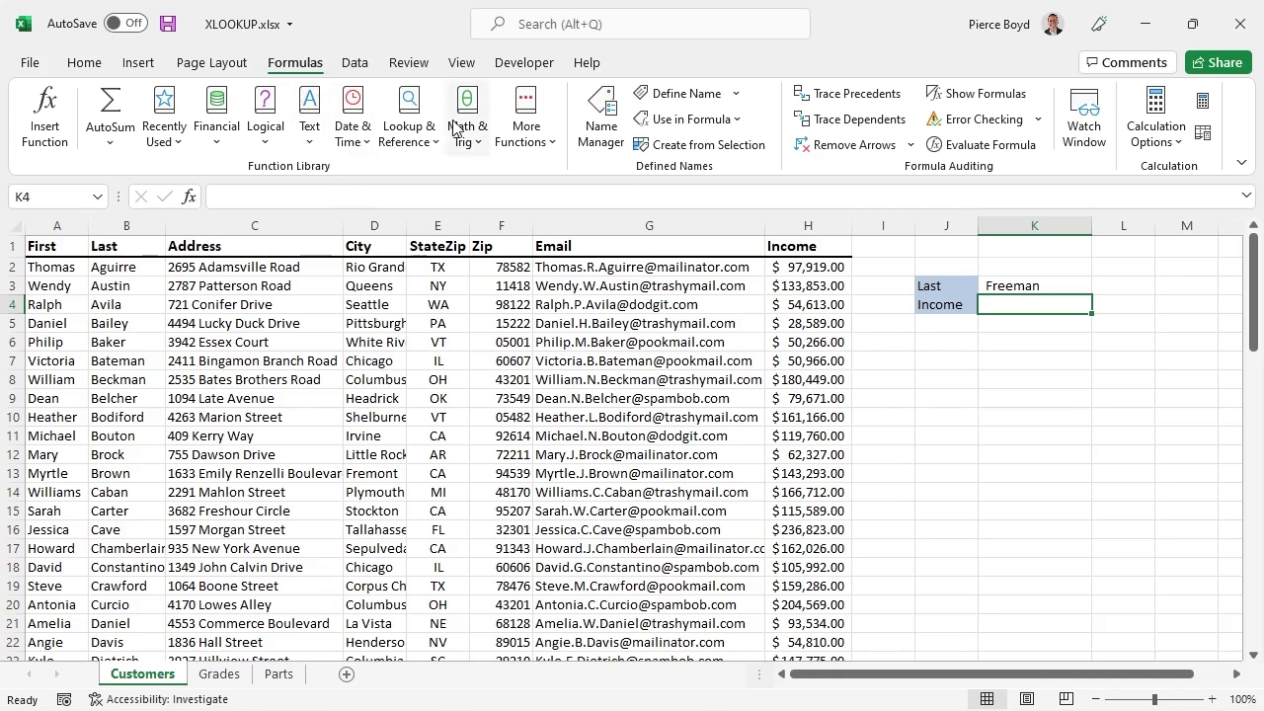
{"action": "left_click", "coordinate": [402, 111]}
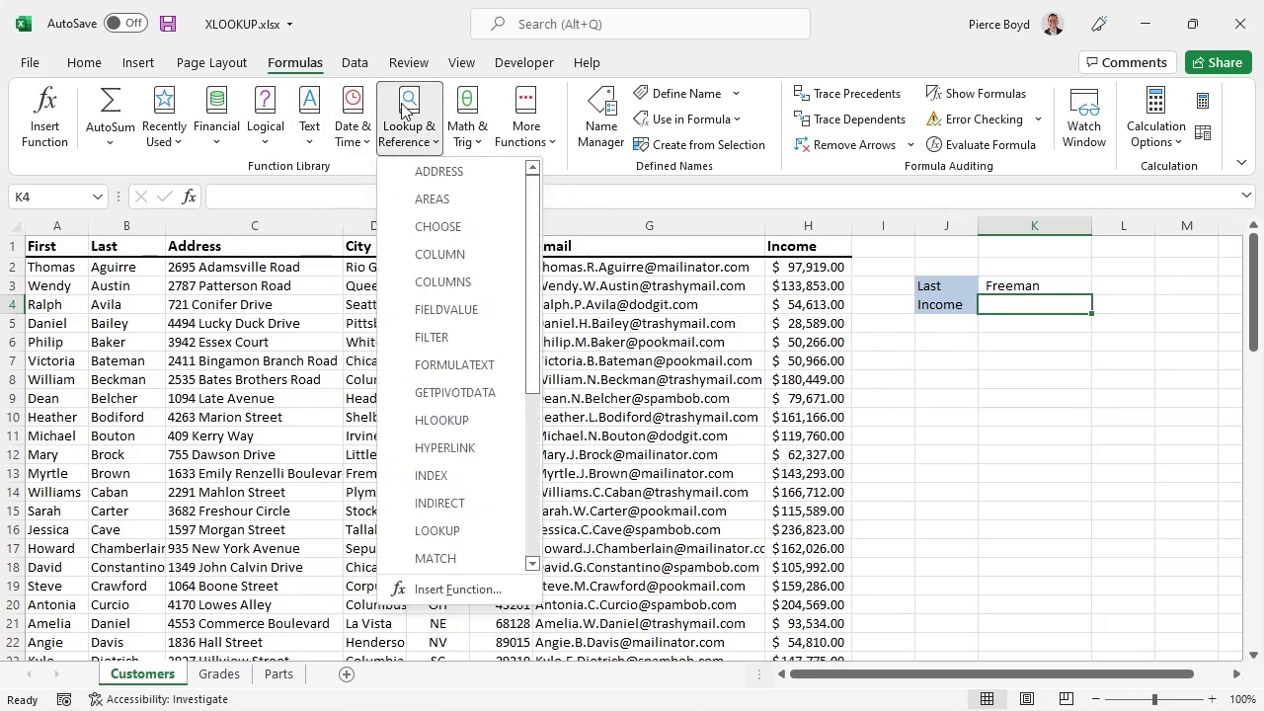
{"action": "scroll", "coordinate": [465, 395], "scroll_direction": "down", "scroll_amount": 4}
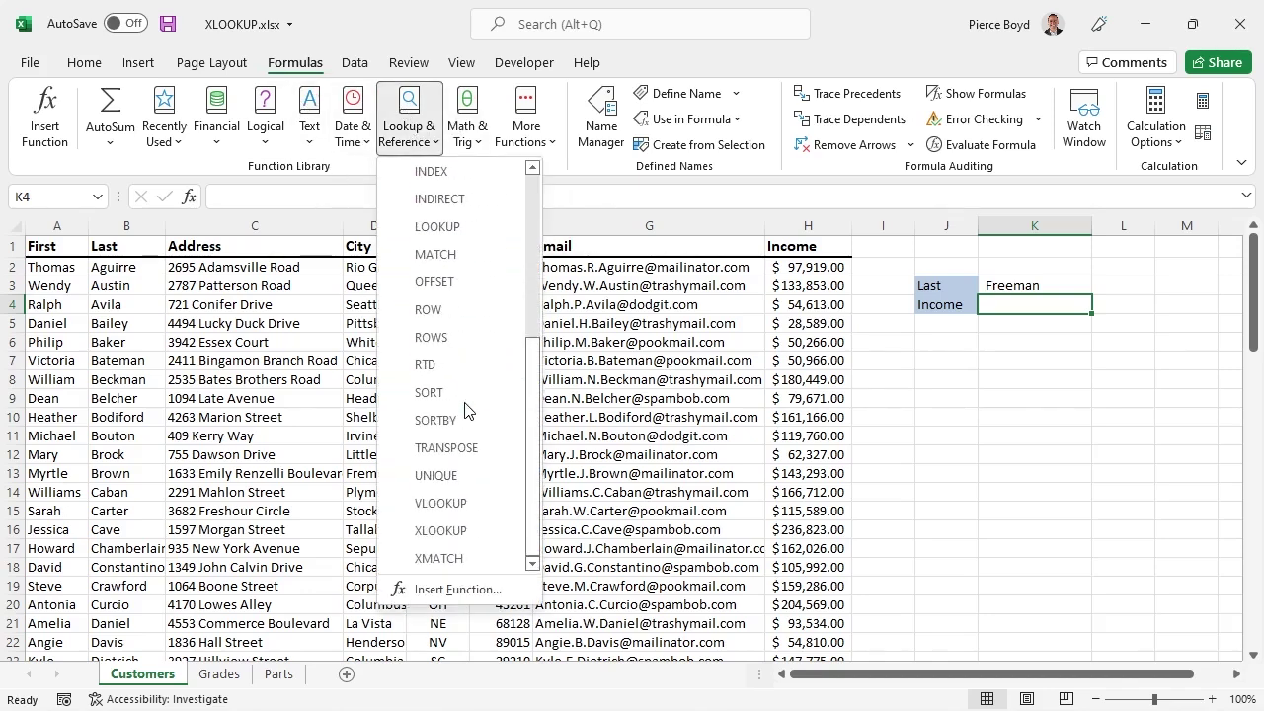
{"action": "left_click", "coordinate": [446, 533]}
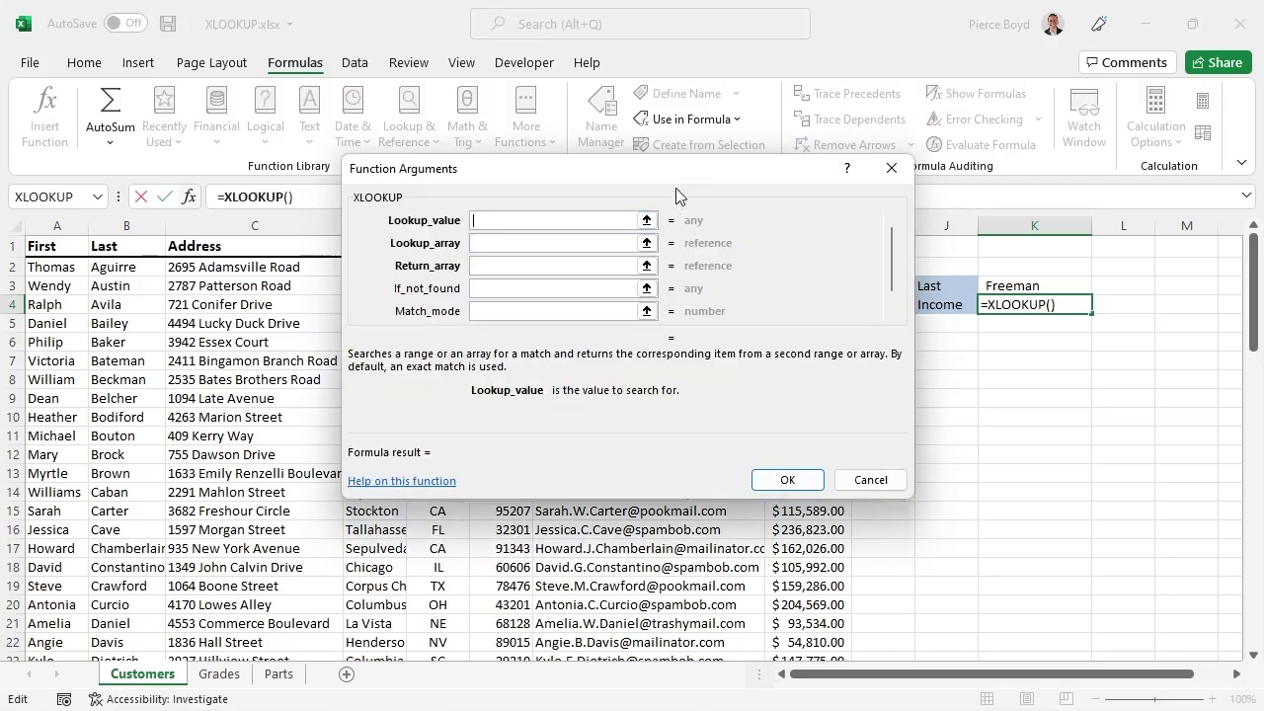
{"action": "left_click_drag", "start_coordinate": [685, 175], "coordinate": [532, 285]}
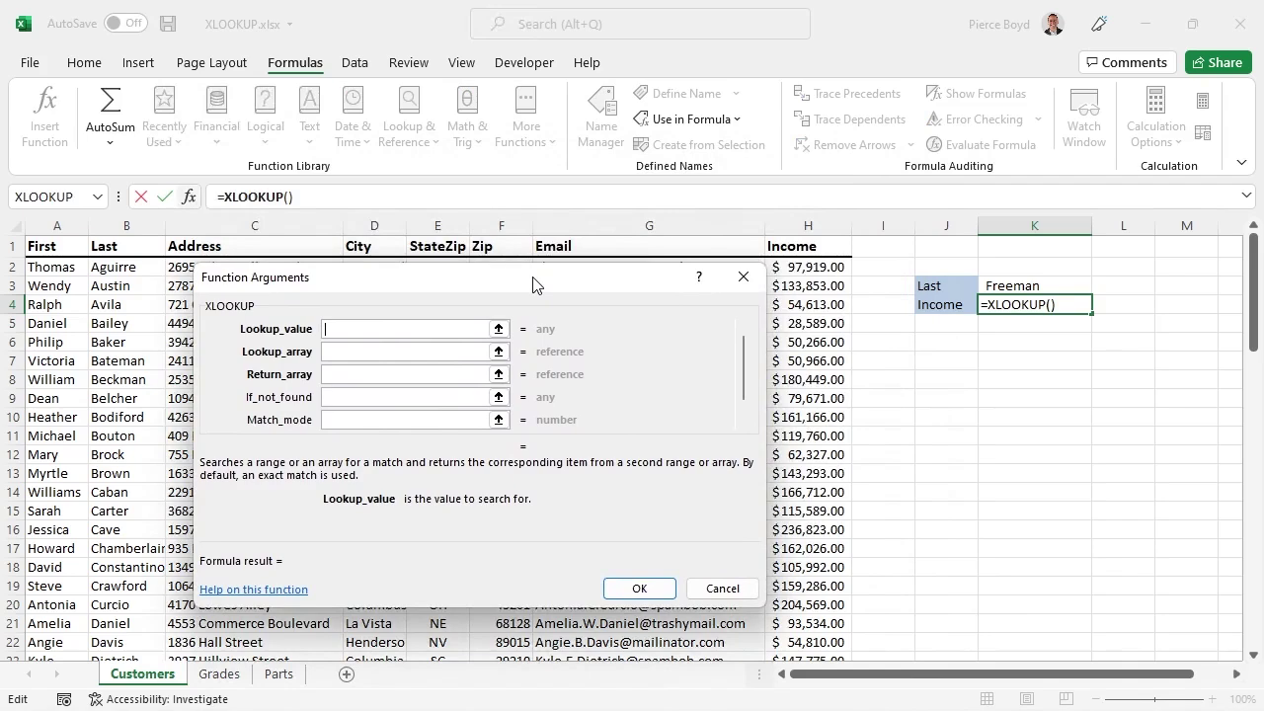
{"action": "left_click", "coordinate": [1067, 290]}
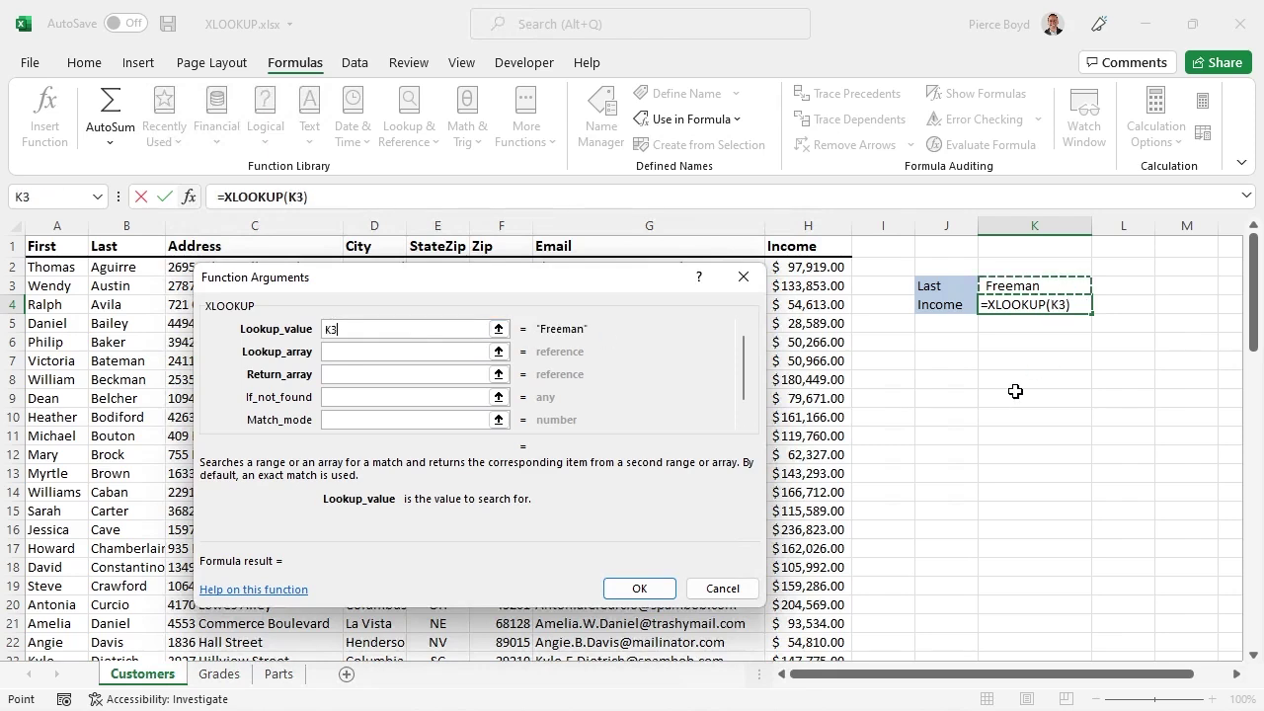
Set the XLOOKUP Lookup_array to the last-name range B2:B73
{"action": "left_click", "coordinate": [379, 360]}
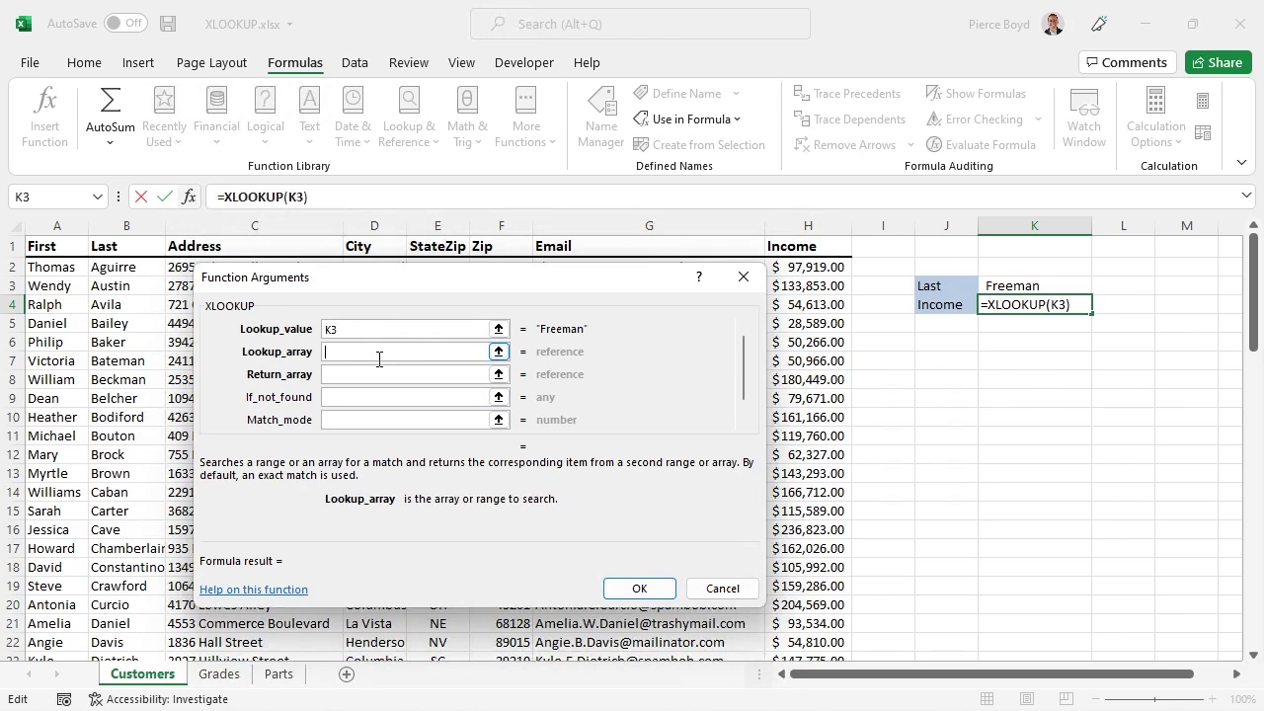
{"action": "left_click", "coordinate": [103, 269]}
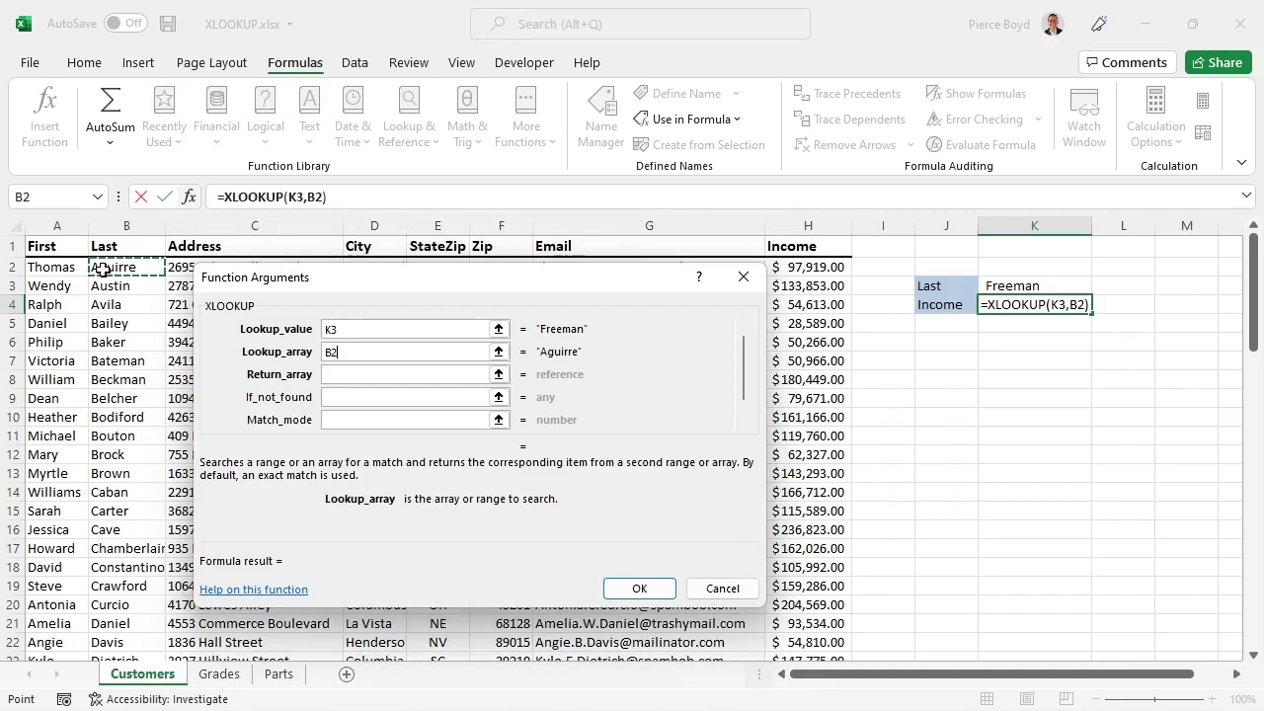
{"action": "key", "text": "ctrl+shift+Down"}
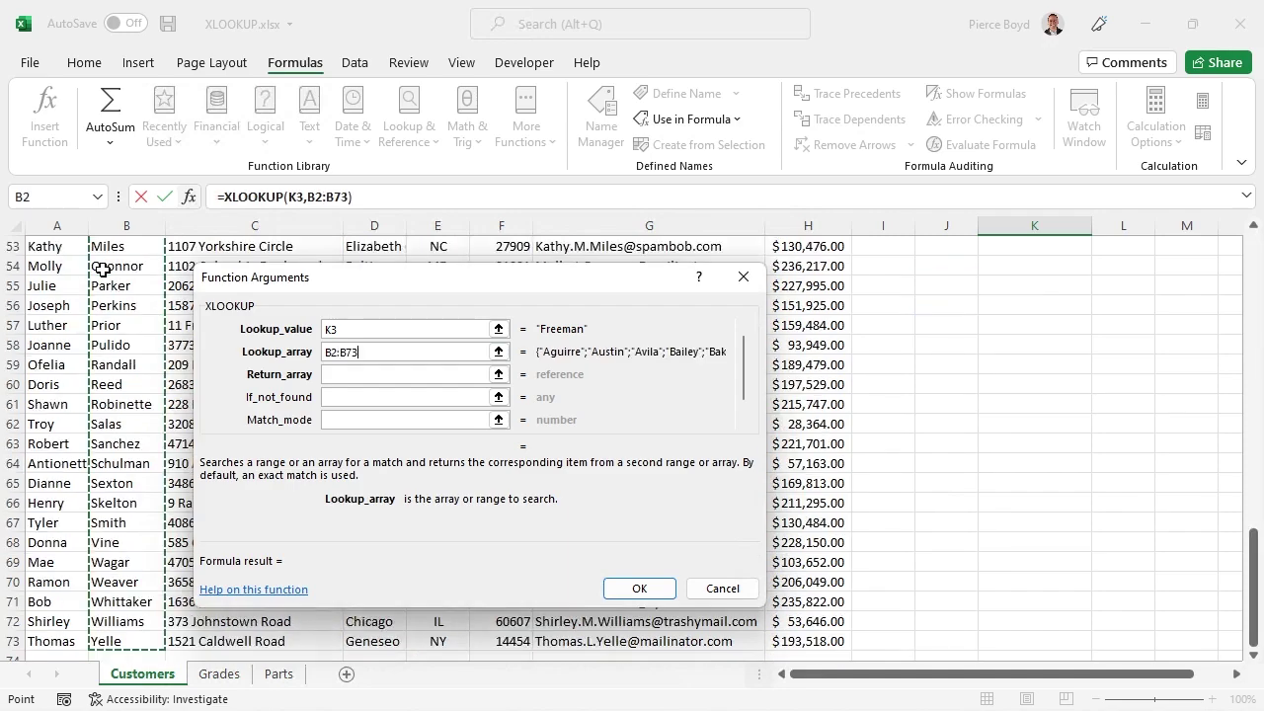
{"action": "scroll", "coordinate": [102, 400], "scroll_direction": "up", "scroll_amount": 11}
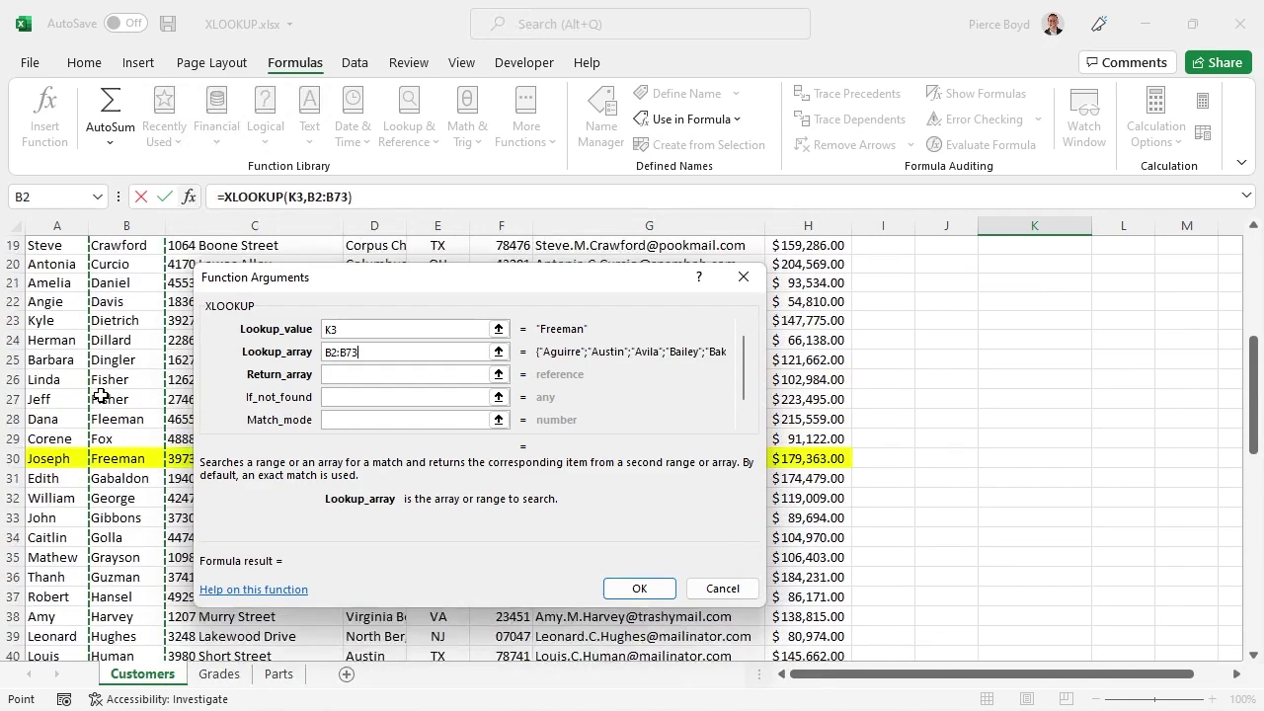
{"action": "scroll", "coordinate": [102, 396], "scroll_direction": "up", "scroll_amount": 6}
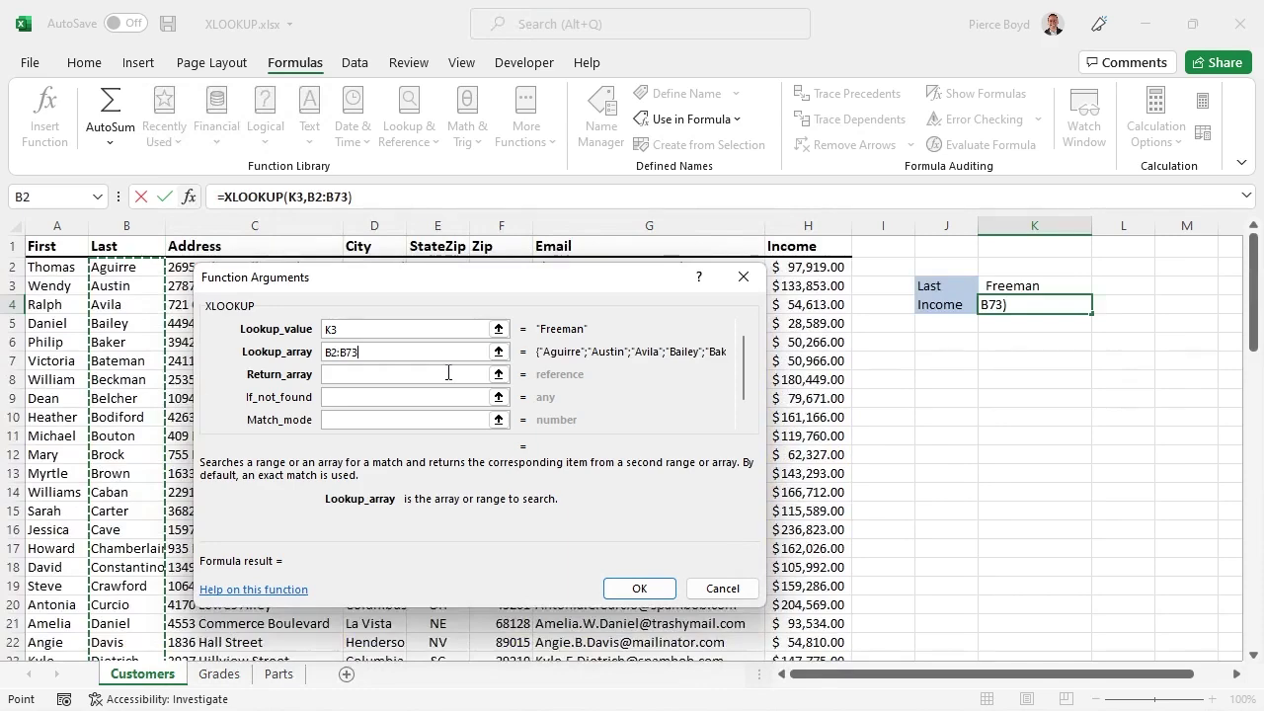
Set the Return_array to the income range H2:H73, leave If_not_found and Match_mode empty, and insert the formula
{"action": "left_click", "coordinate": [353, 375]}
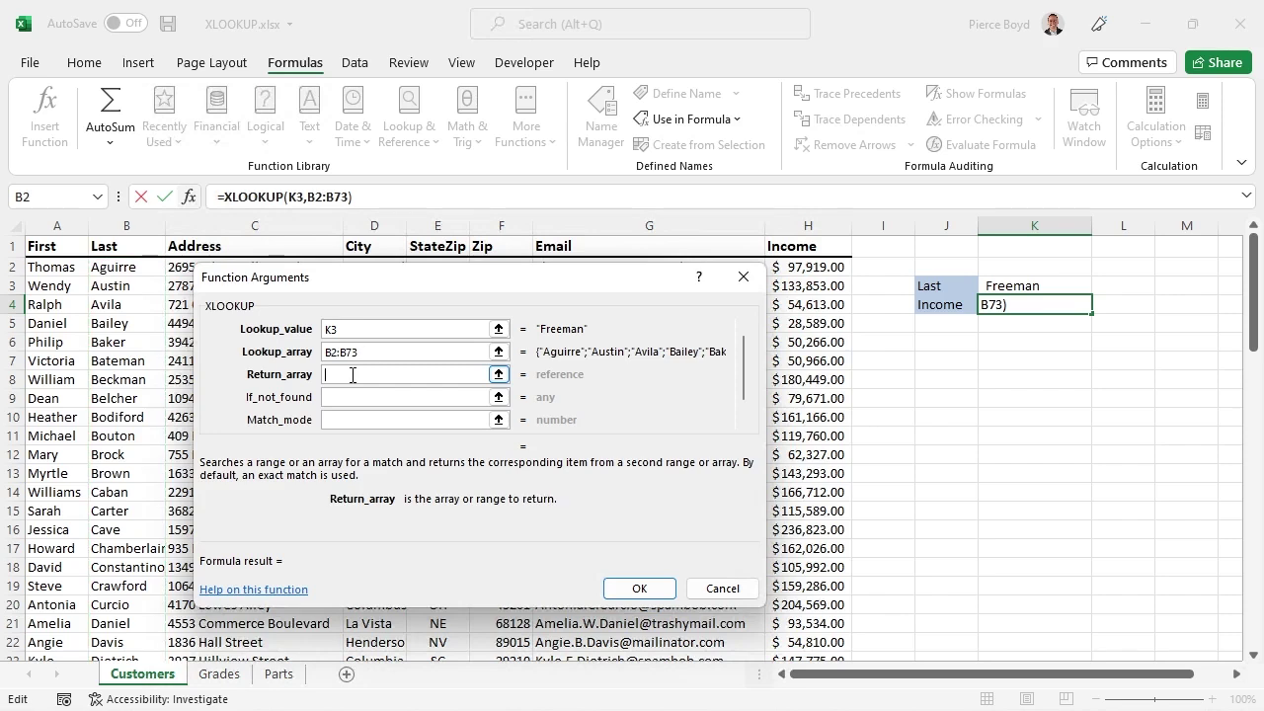
{"action": "left_click", "coordinate": [832, 268]}
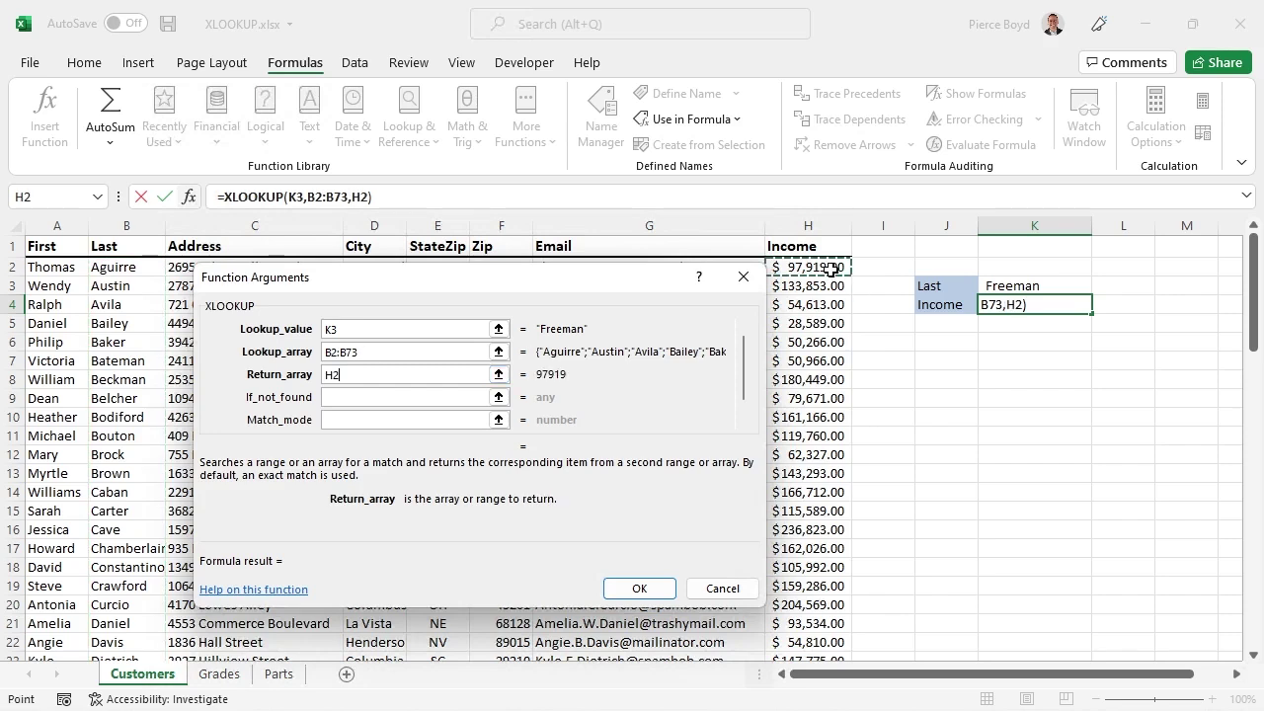
{"action": "key", "text": "ctrl+shift+Down"}
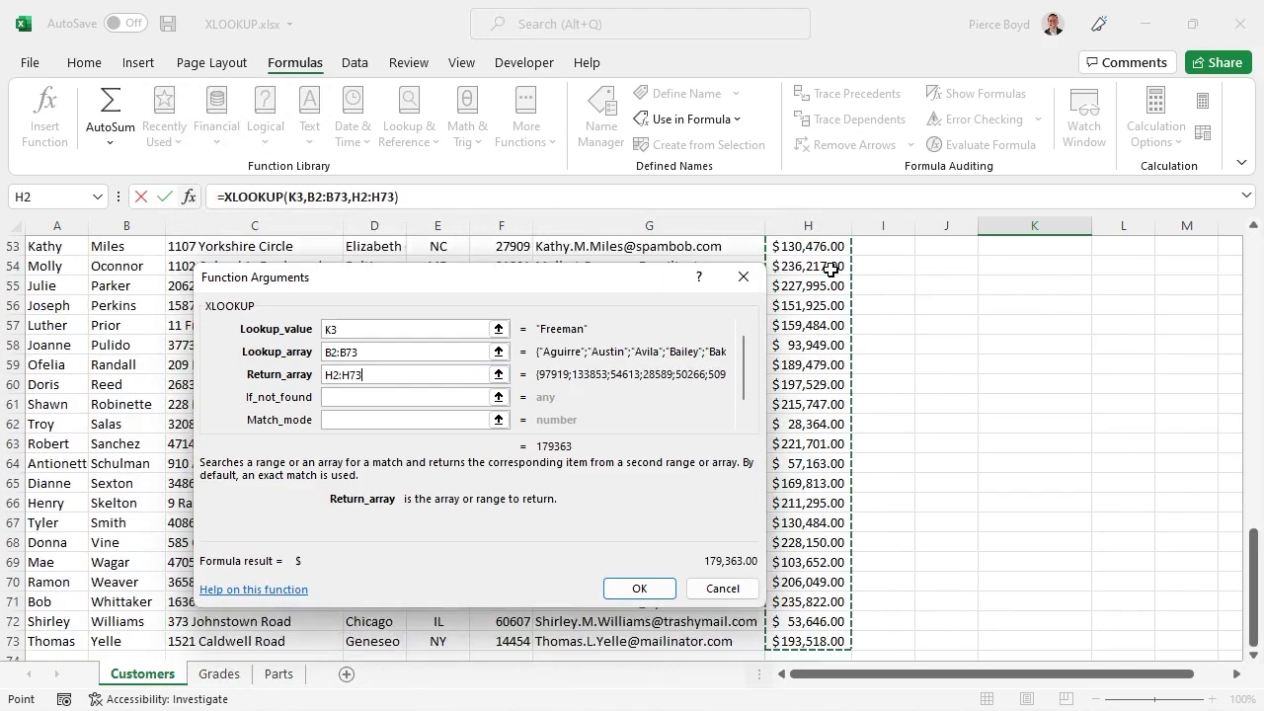
{"action": "scroll", "coordinate": [831, 266], "scroll_direction": "up", "scroll_amount": 17}
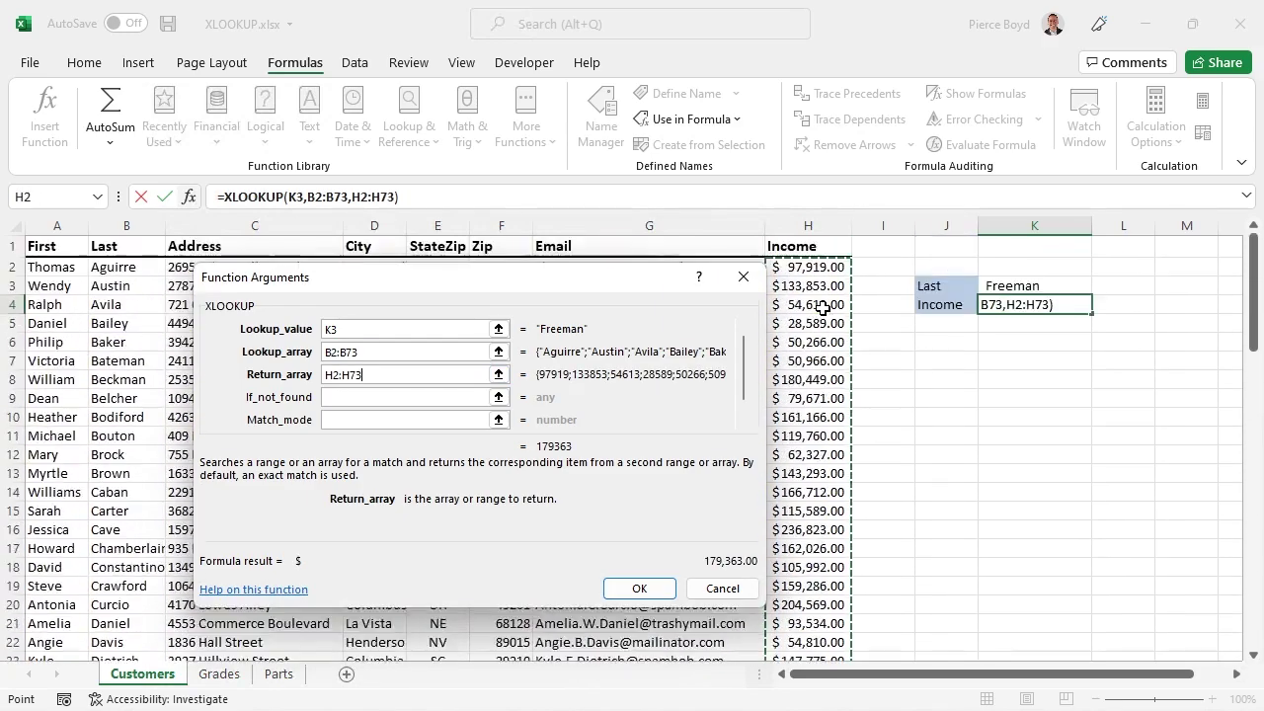
{"action": "left_click", "coordinate": [345, 399]}
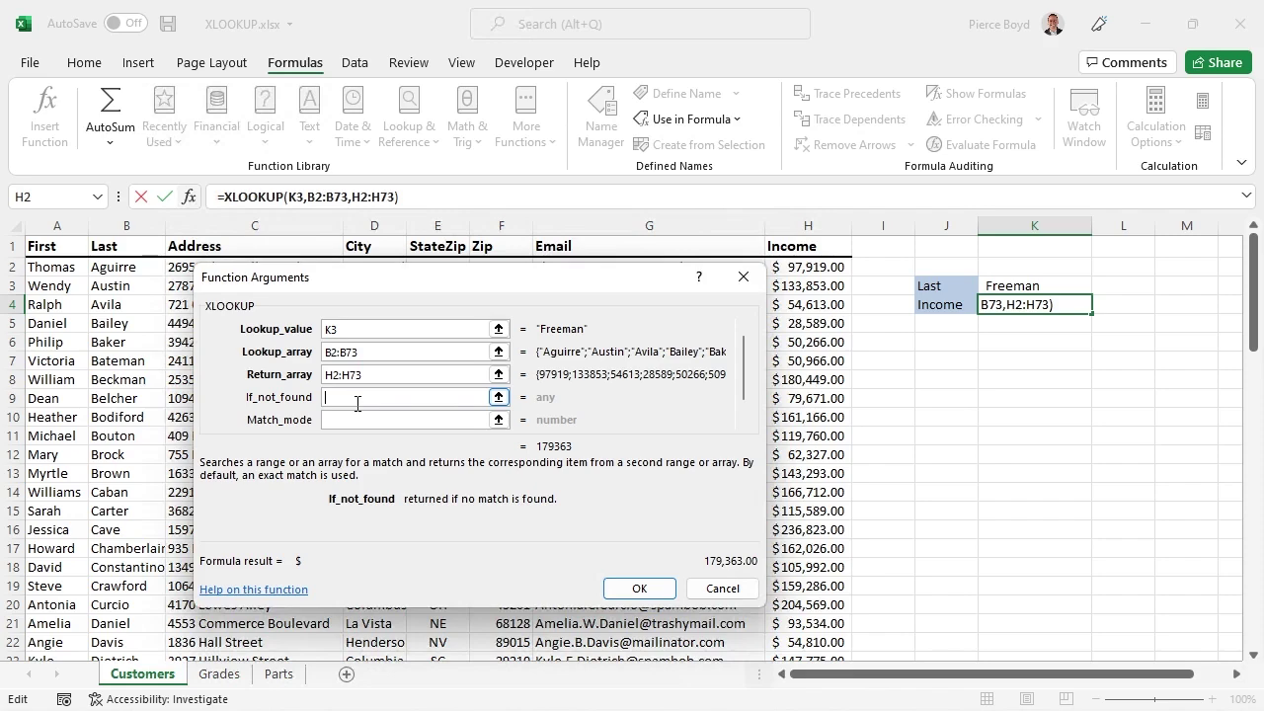
{"action": "left_click", "coordinate": [357, 416]}
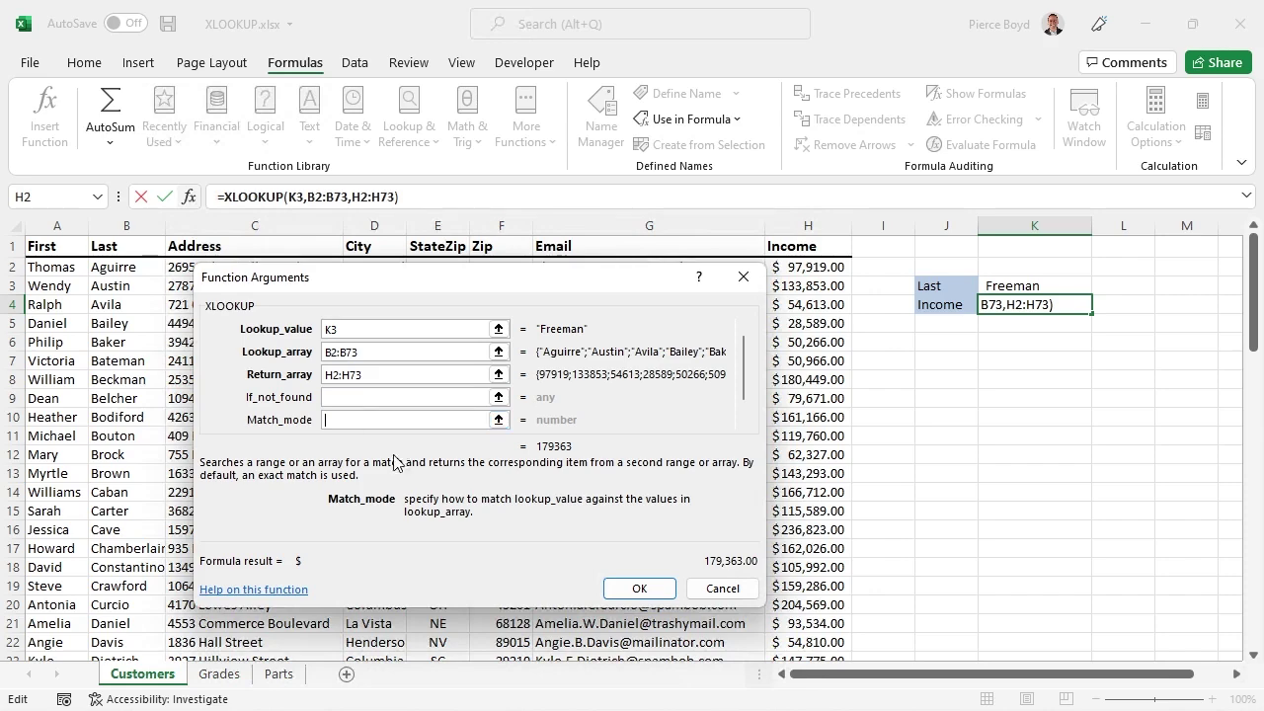
{"action": "left_click", "coordinate": [622, 588]}
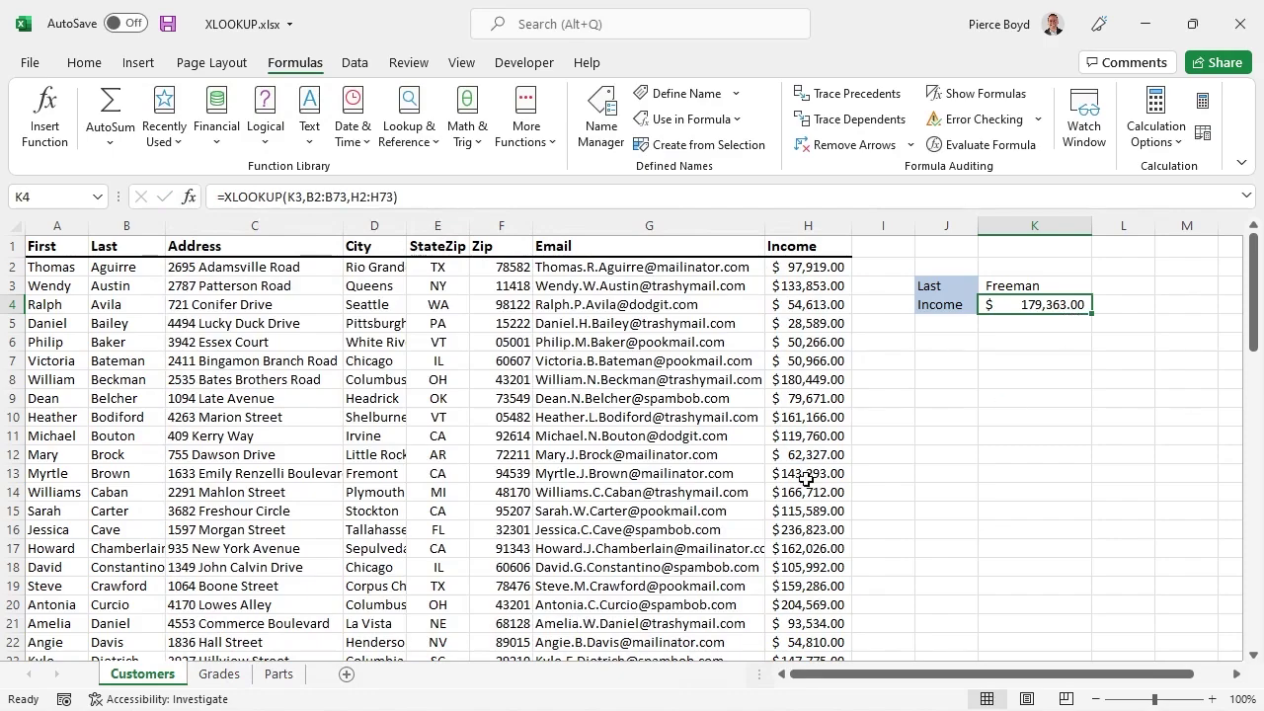
Check the formula's result against the income in highlighted row 30
{"action": "scroll", "coordinate": [804, 481], "scroll_direction": "down", "scroll_amount": 7}
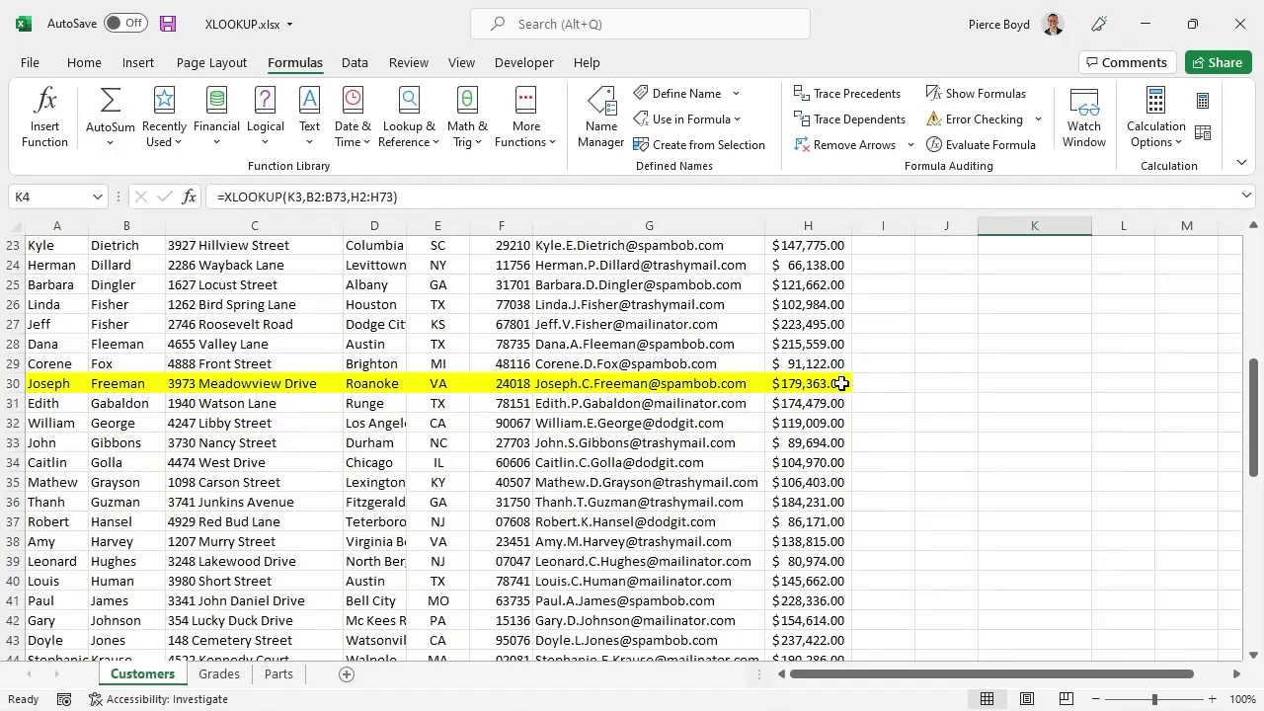
{"action": "left_click", "coordinate": [839, 383]}
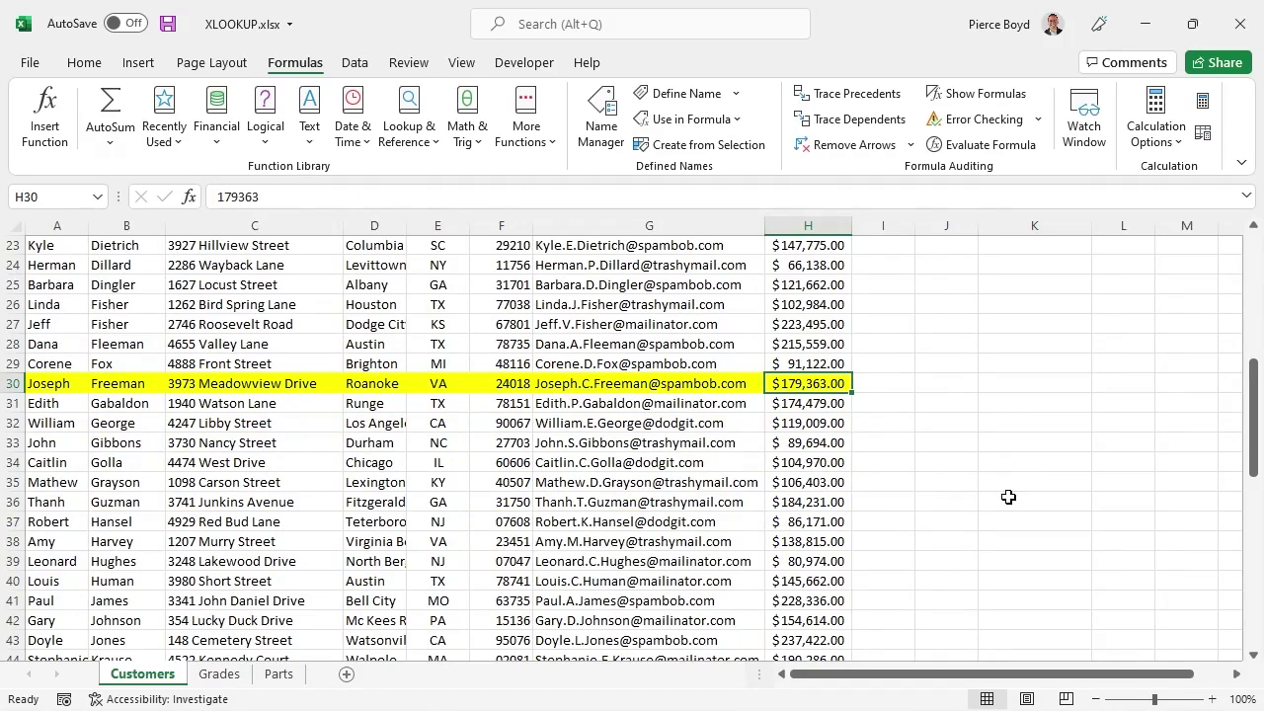
{"action": "scroll", "coordinate": [1008, 496], "scroll_direction": "up", "scroll_amount": 7}
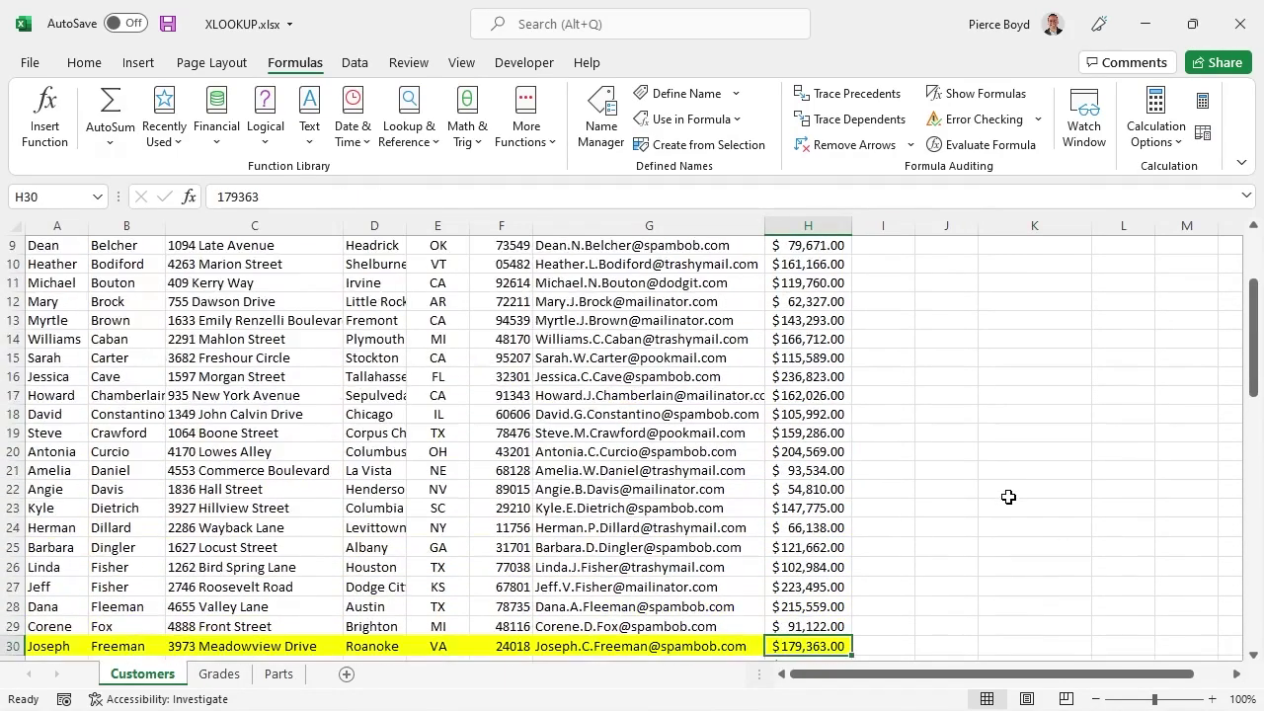
Replace the last name in K3 with a surname missing from the customer list
{"action": "left_click", "coordinate": [1027, 287]}
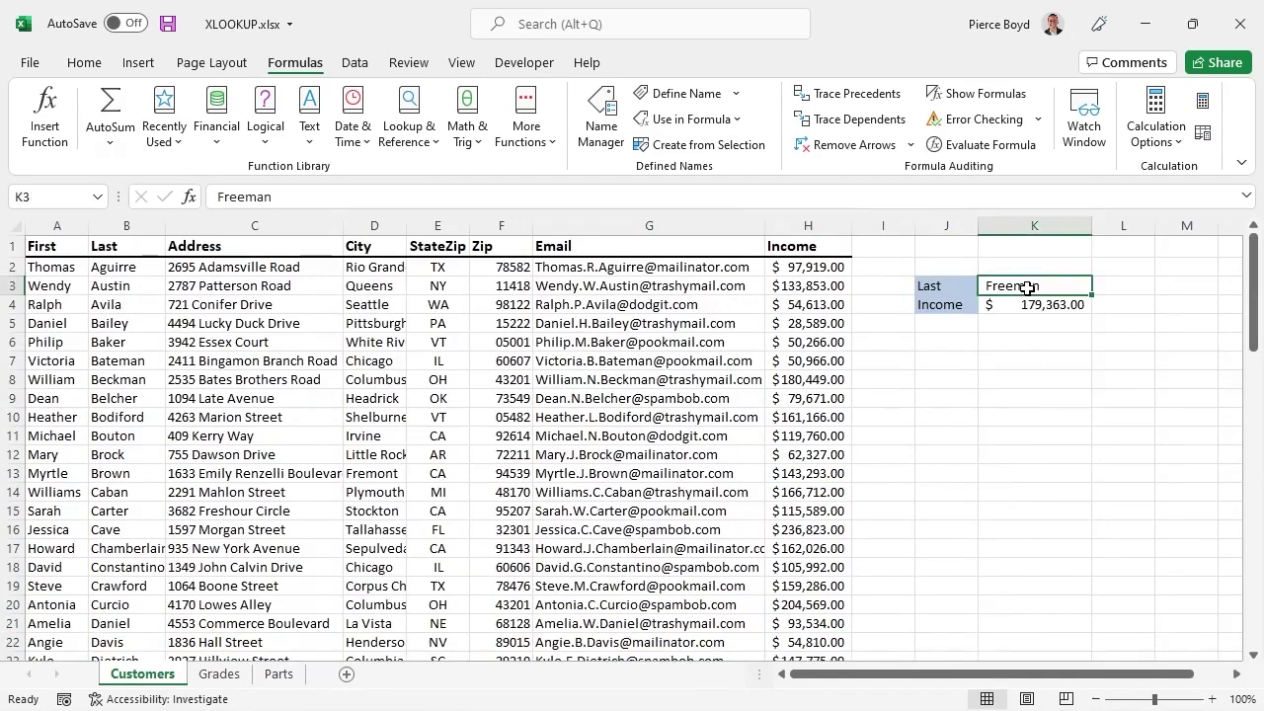
{"action": "key", "text": "Delete"}
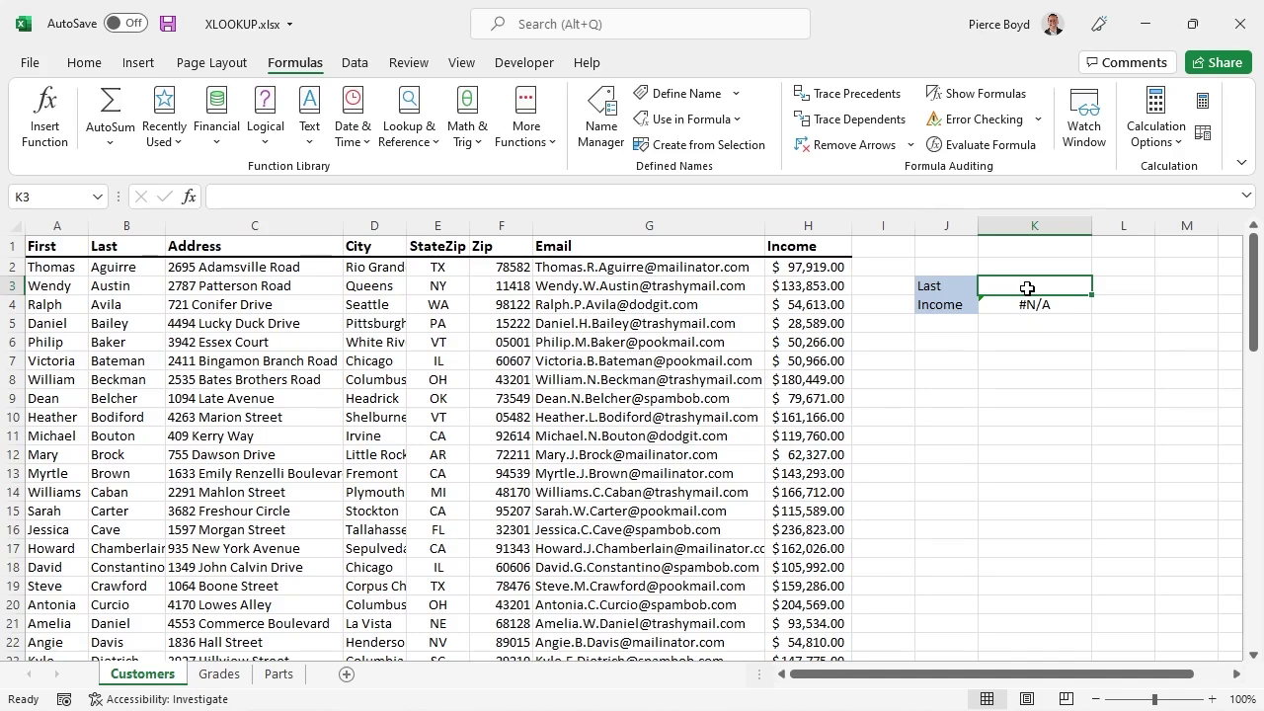
{"action": "type", "text": "H"}
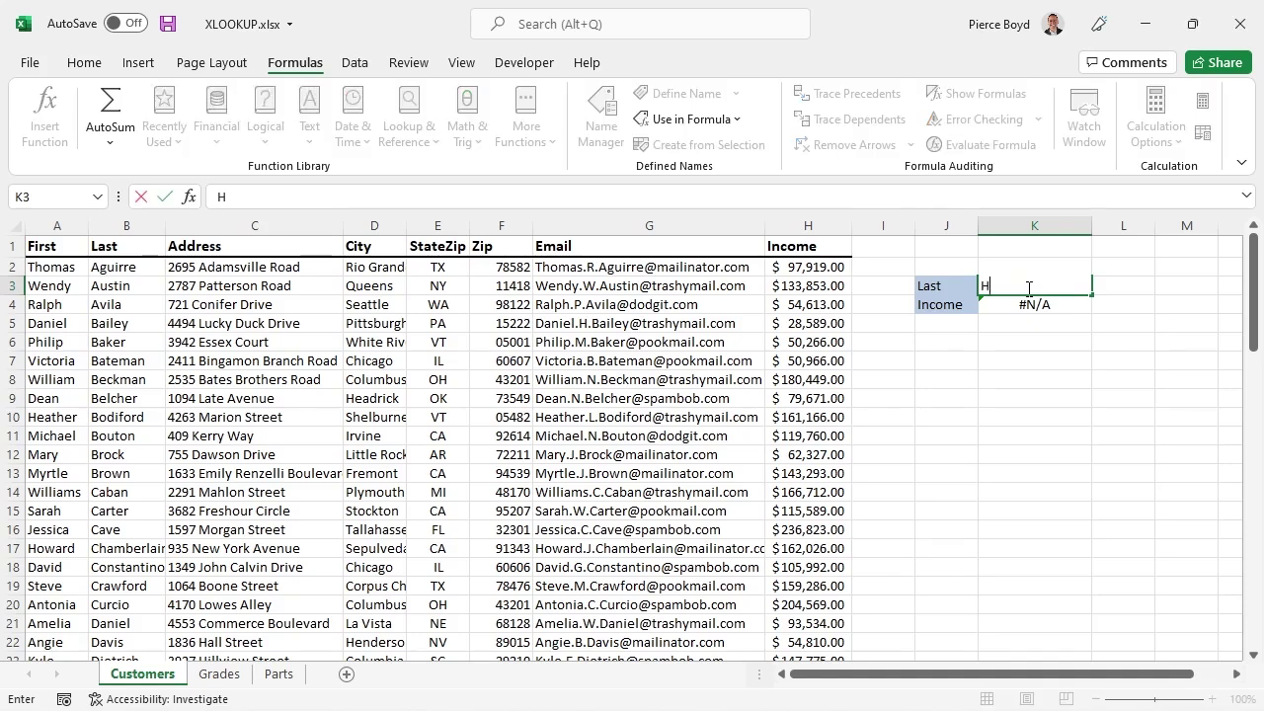
{"action": "type", "text": "arris"}
{"action": "key", "text": "Return"}
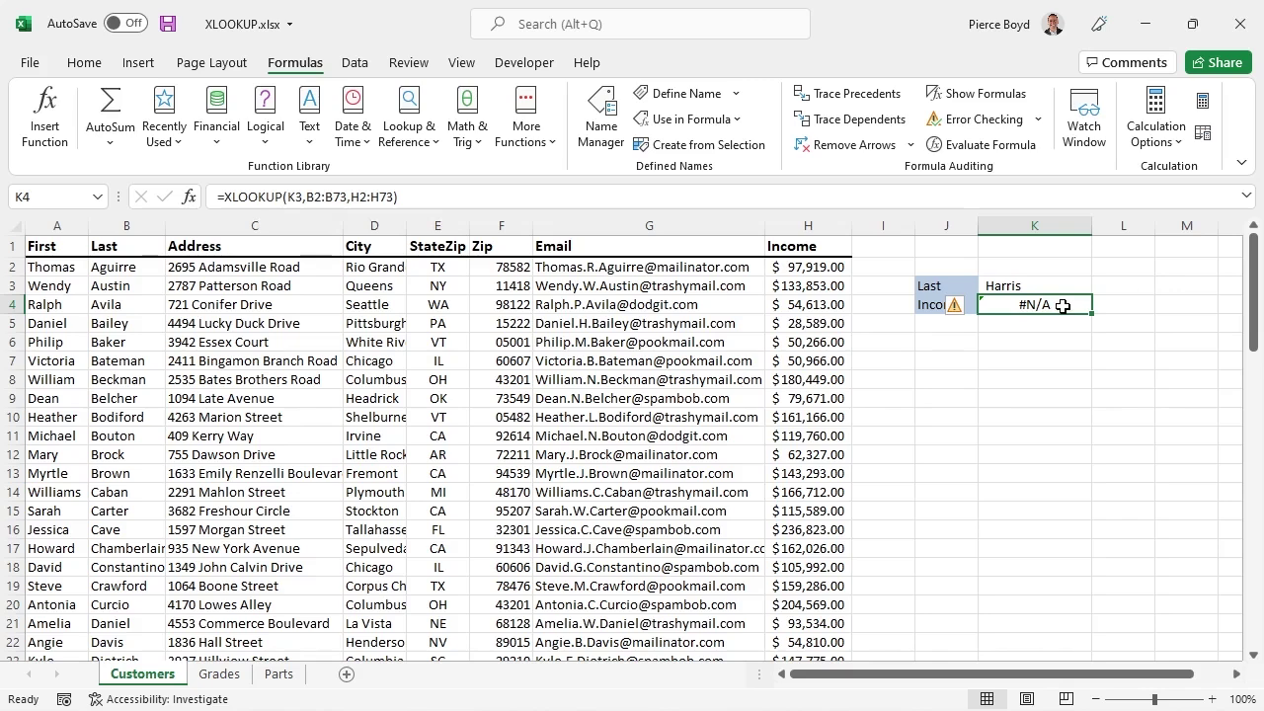
Edit the XLOOKUP in K4 so that If_not_found returns Not Found, and select the lookup name in K3
{"action": "left_click", "coordinate": [189, 197]}
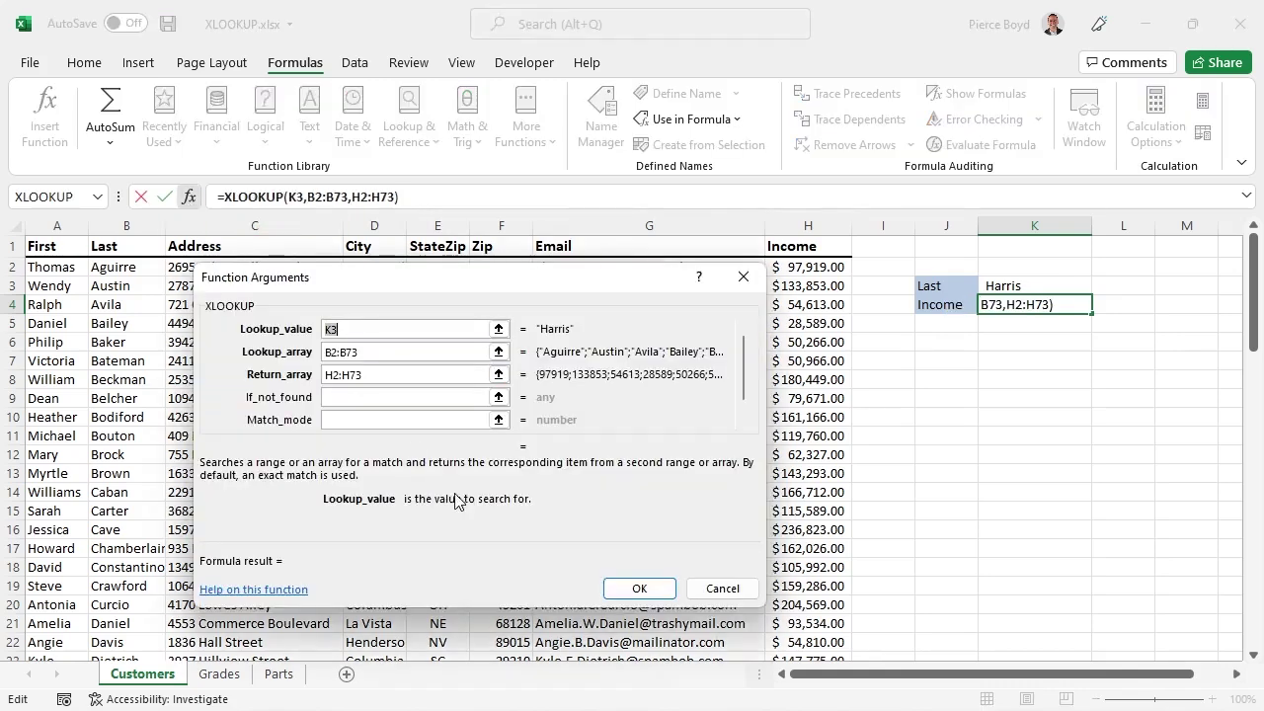
{"action": "left_click", "coordinate": [372, 399]}
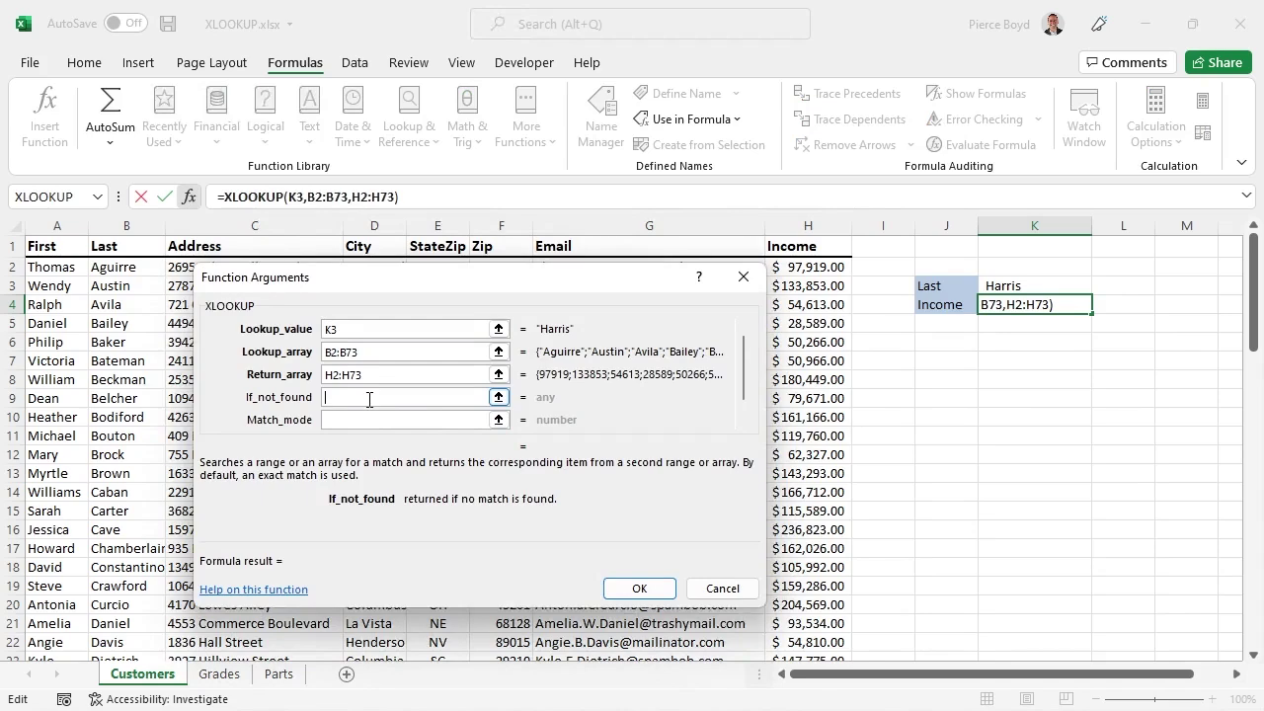
{"action": "type", "text": "Not Found"}
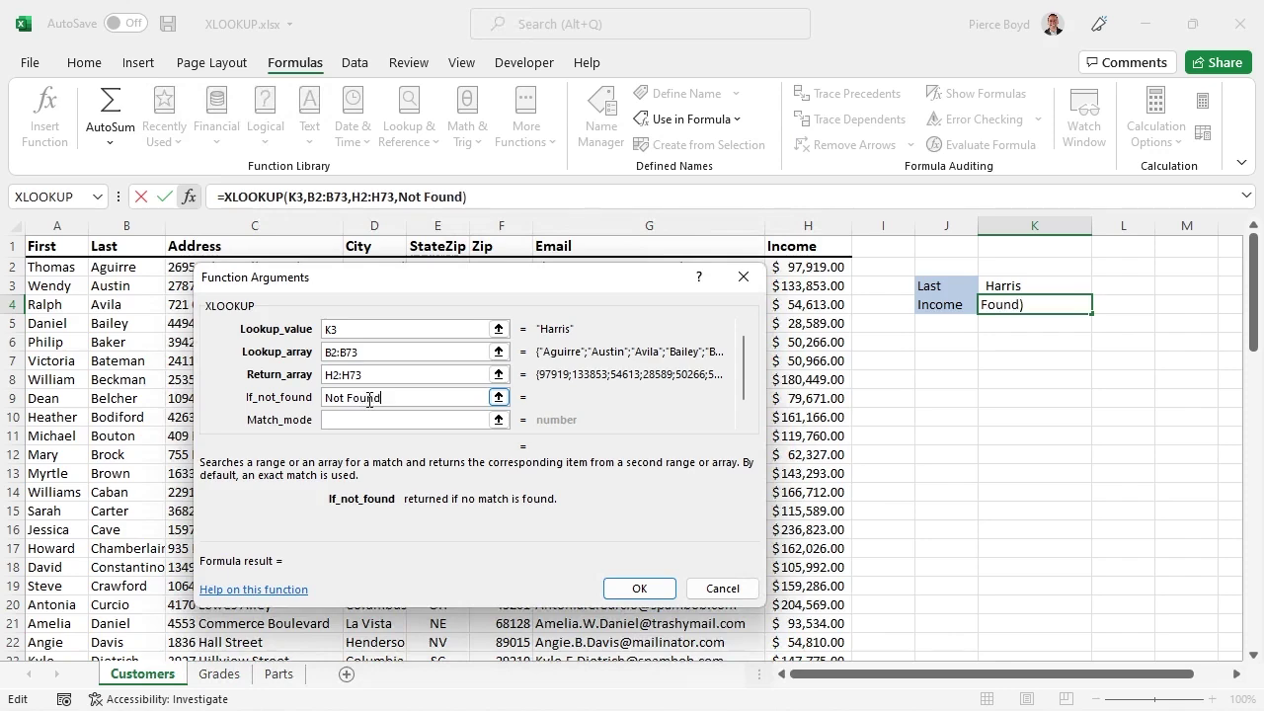
{"action": "left_click", "coordinate": [646, 588]}
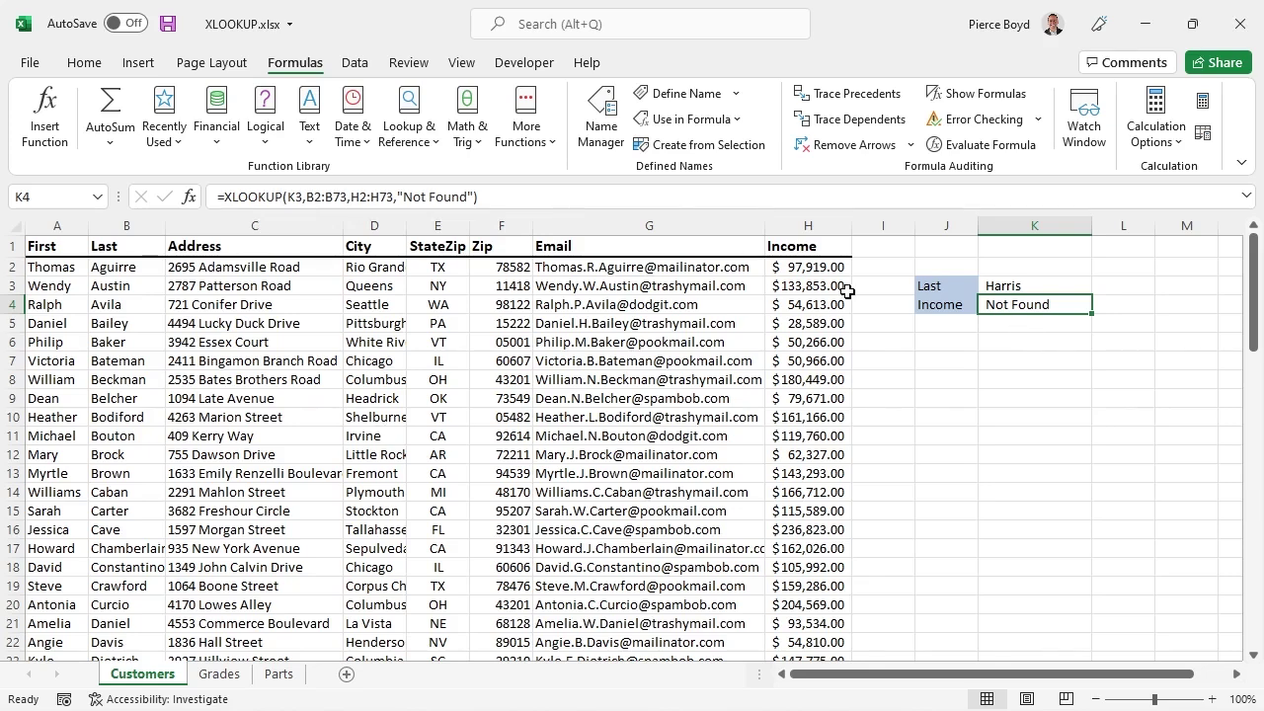
{"action": "left_click", "coordinate": [1000, 287]}
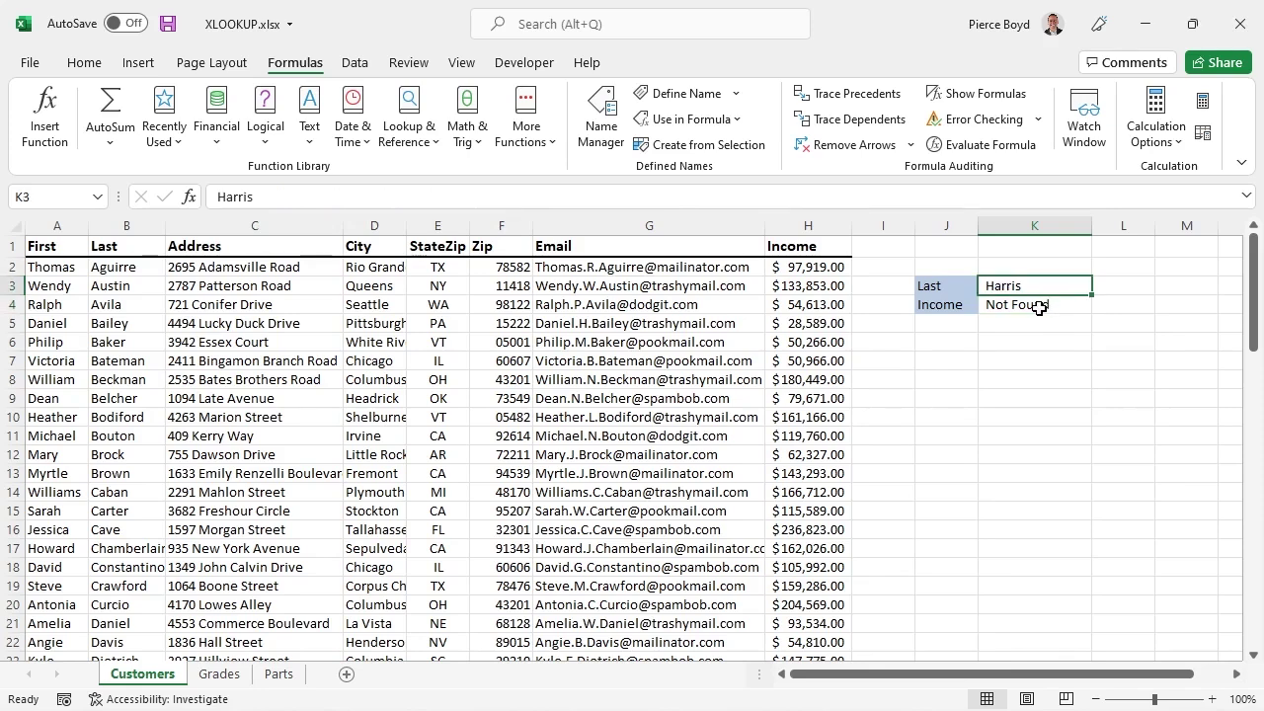
Replace the last name in K3 with the surname listed in row 3 of the customer table
{"action": "key", "text": "Delete"}
{"action": "type", "text": "Aus"}
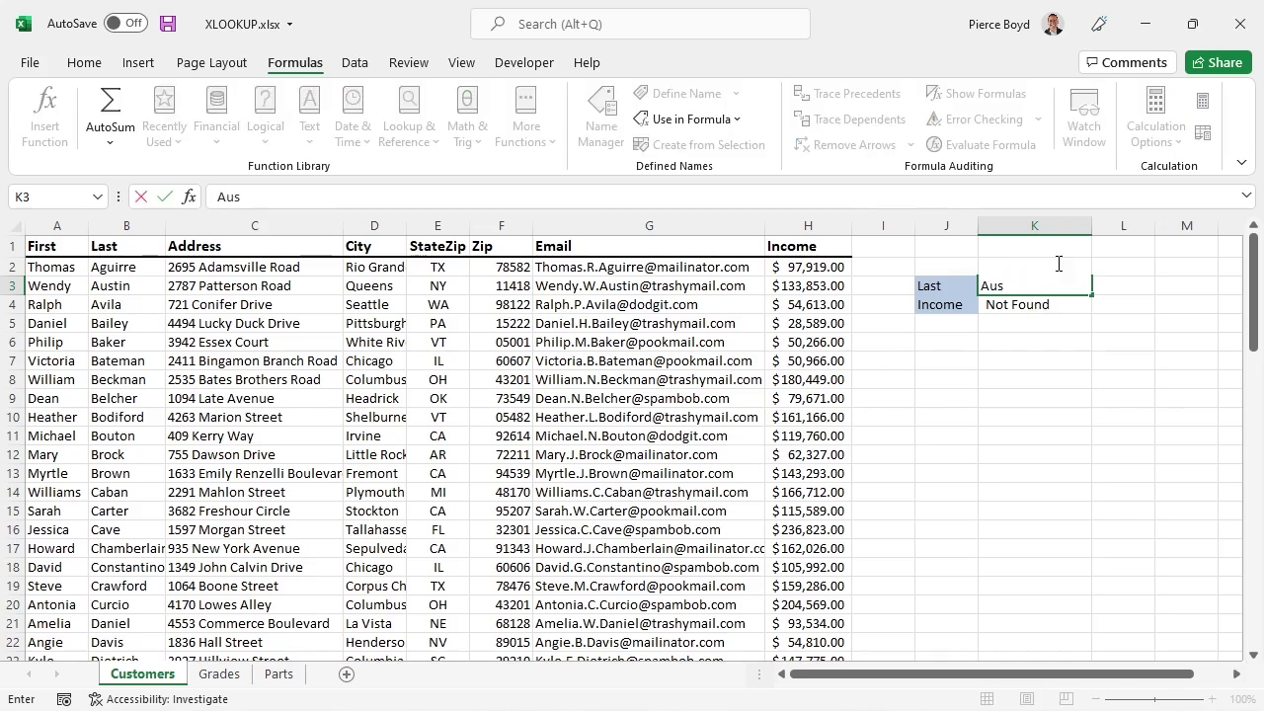
{"action": "type", "text": "tin"}
{"action": "key", "text": "Return"}
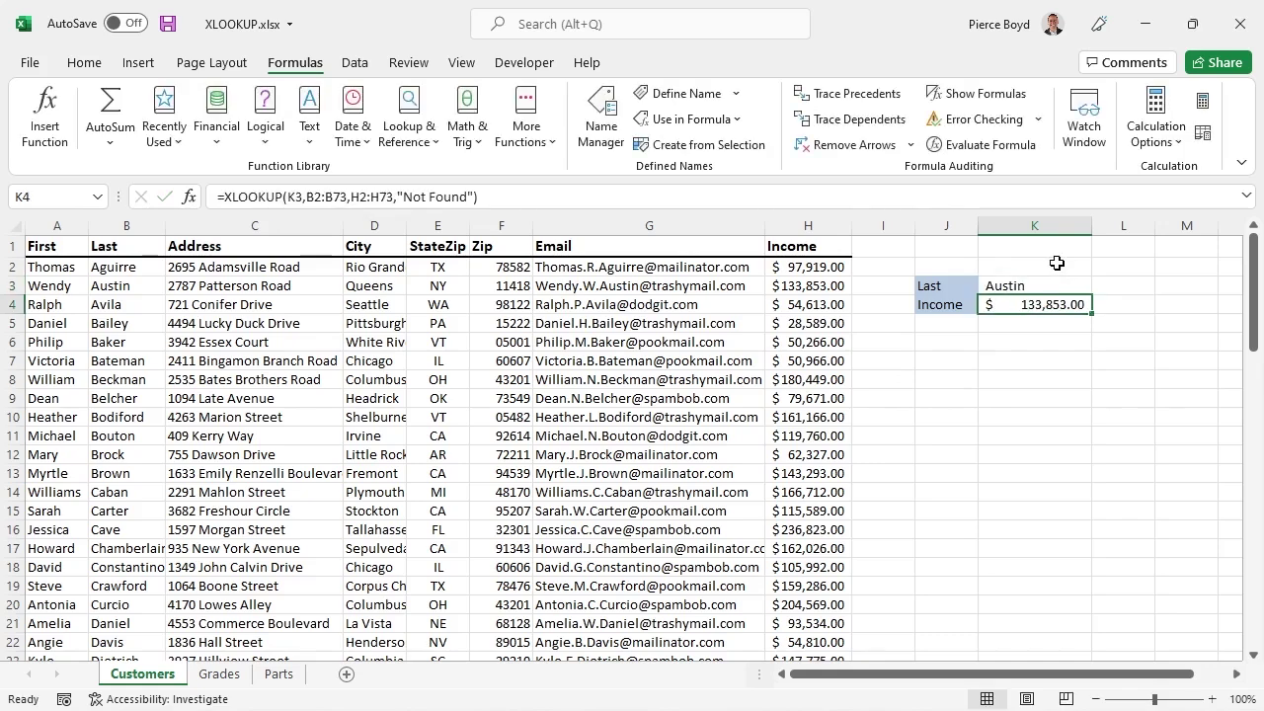
Check the income returned in K4 against row 3 of the customer table, and reselect K3
{"action": "right_click", "coordinate": [1047, 285]}
{"action": "key", "text": "Escape"}
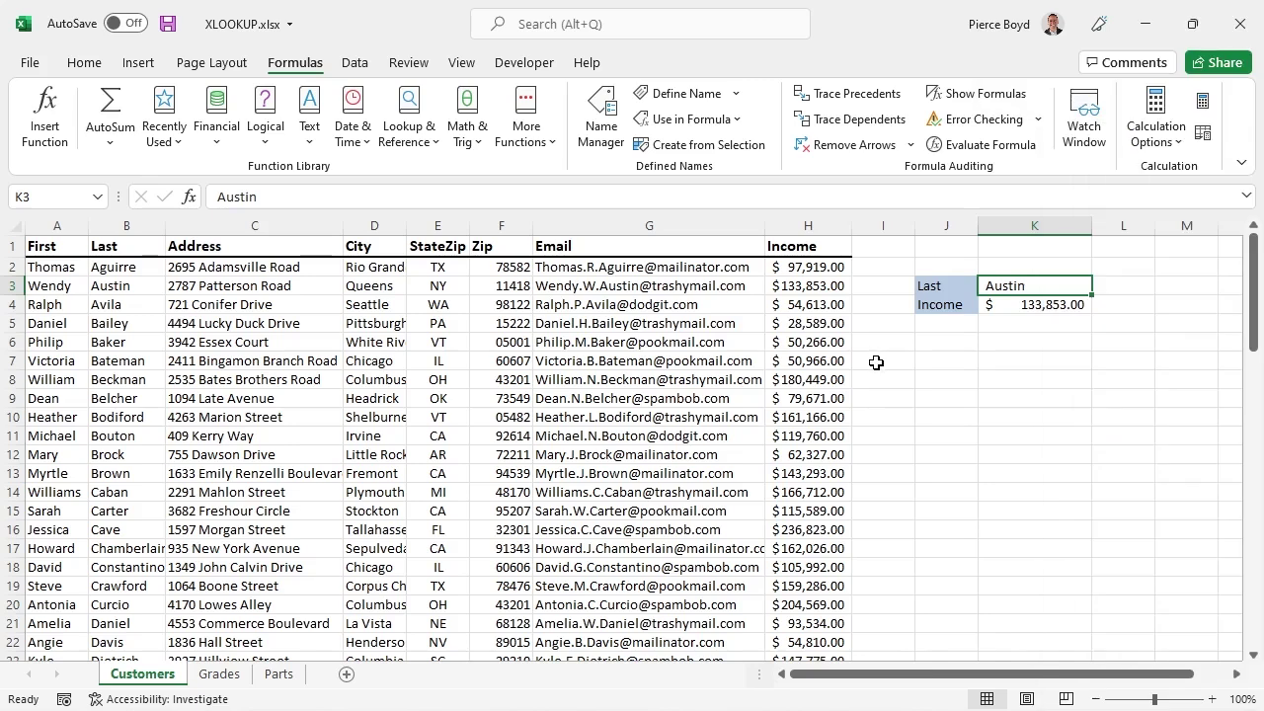
{"action": "left_click", "coordinate": [13, 285]}
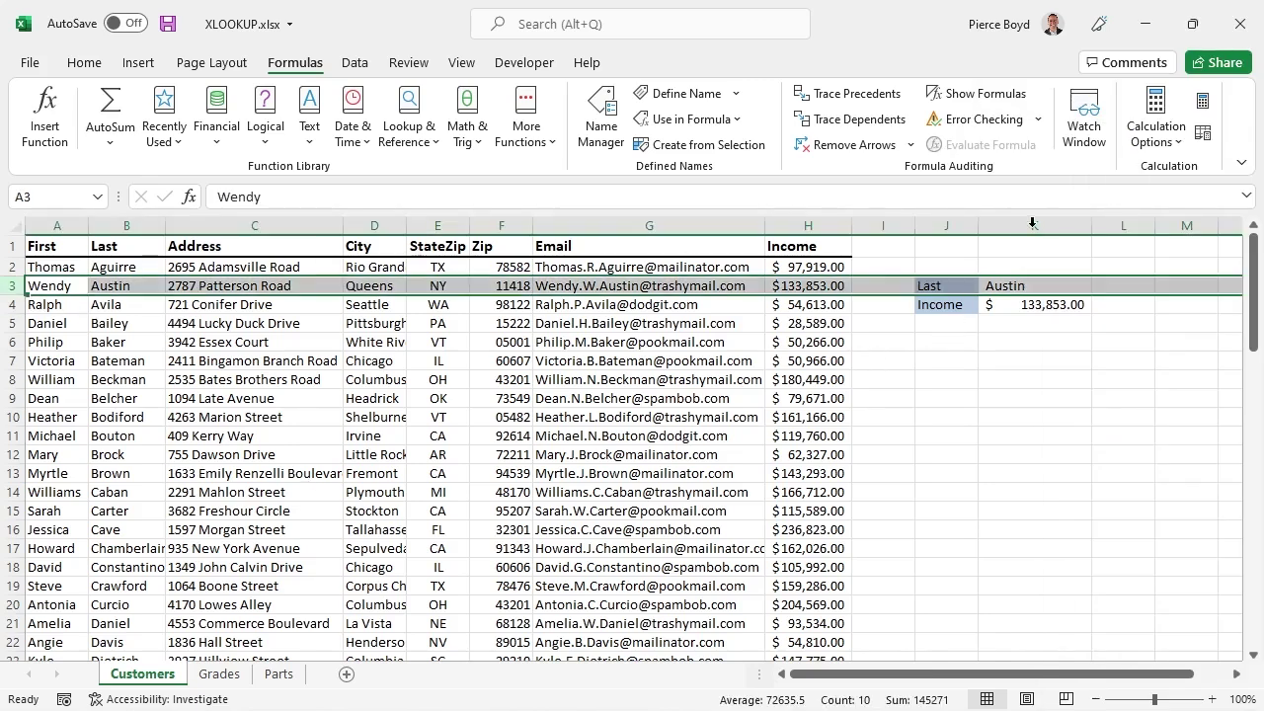
{"action": "left_click", "coordinate": [1048, 289]}
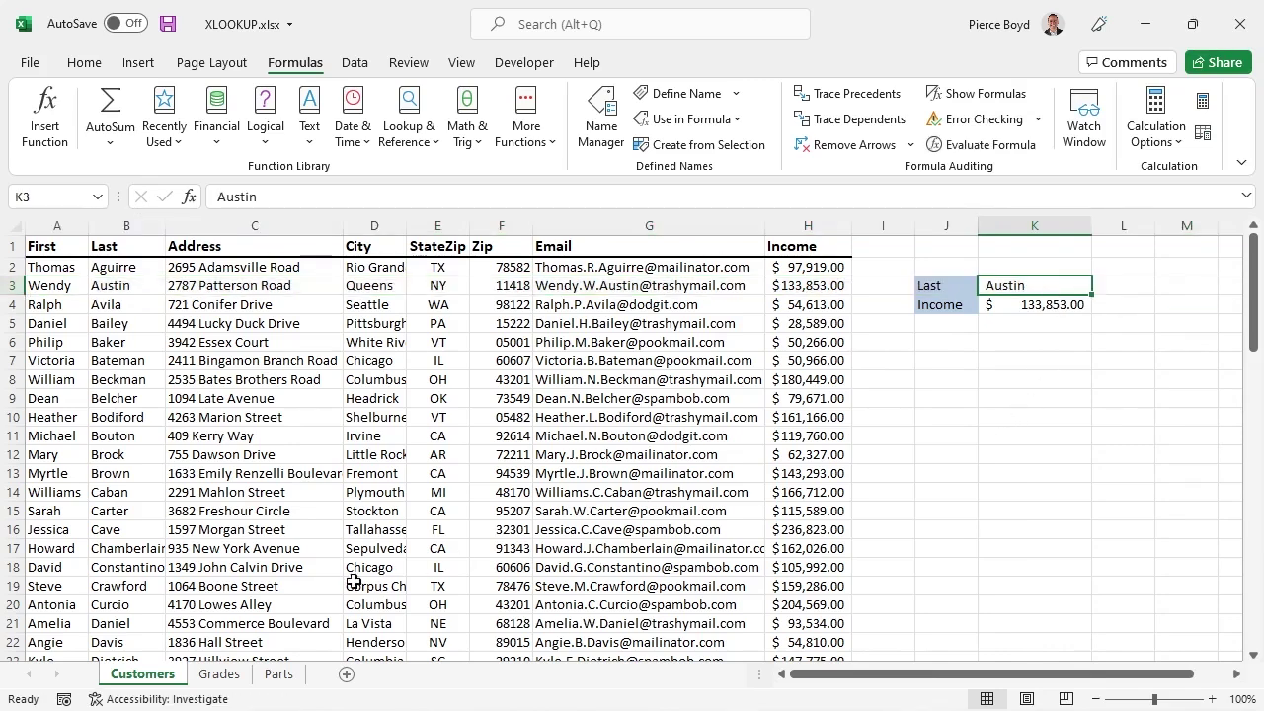
On the Grades sheet, examine the first student's average and the Score and Grade lookup table
{"action": "left_click", "coordinate": [227, 678]}
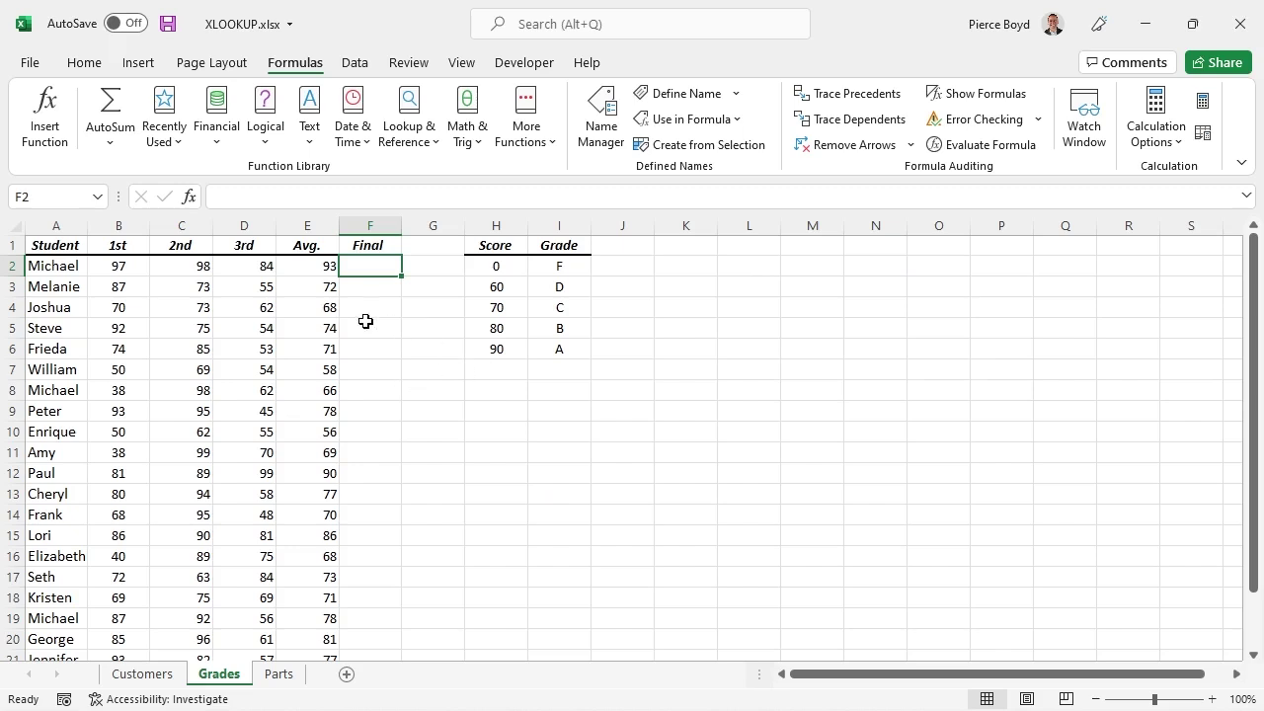
{"action": "left_click", "coordinate": [328, 268]}
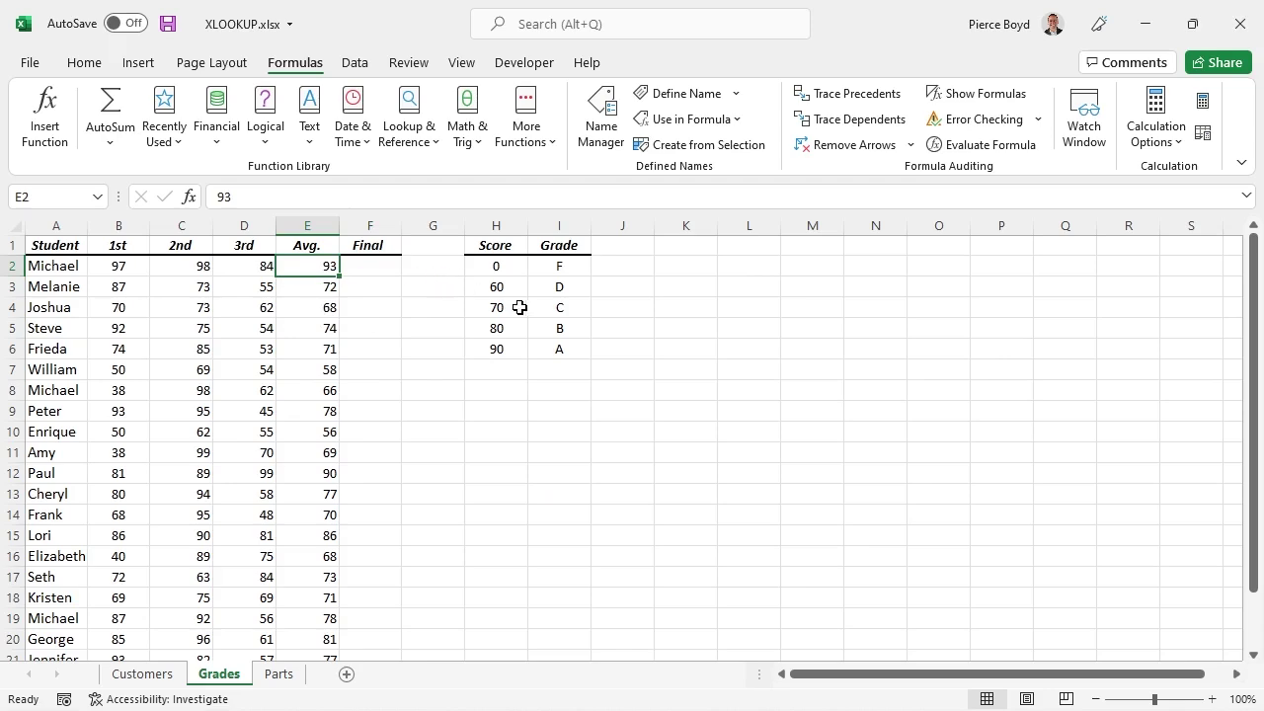
{"action": "left_click", "coordinate": [516, 266]}
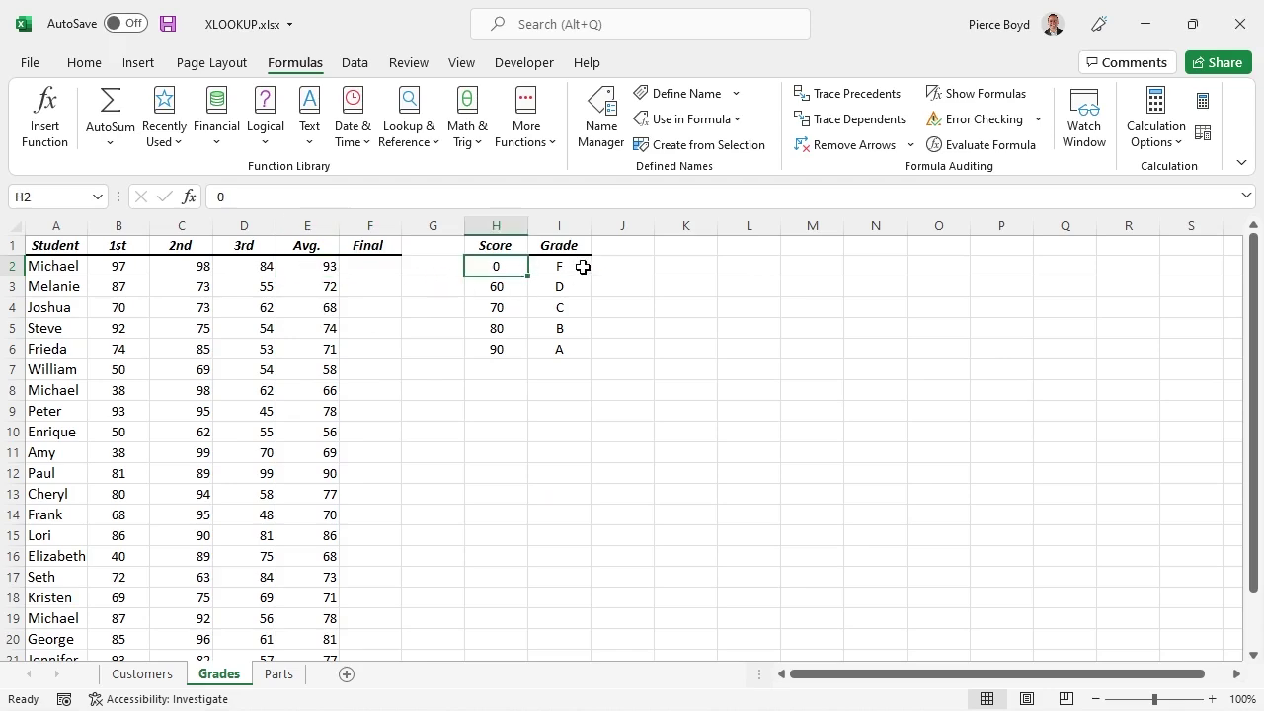
{"action": "left_click_drag", "start_coordinate": [583, 267], "coordinate": [581, 341]}
{"action": "left_click", "coordinate": [495, 267]}
{"action": "left_click_drag", "start_coordinate": [494, 267], "coordinate": [497, 349]}
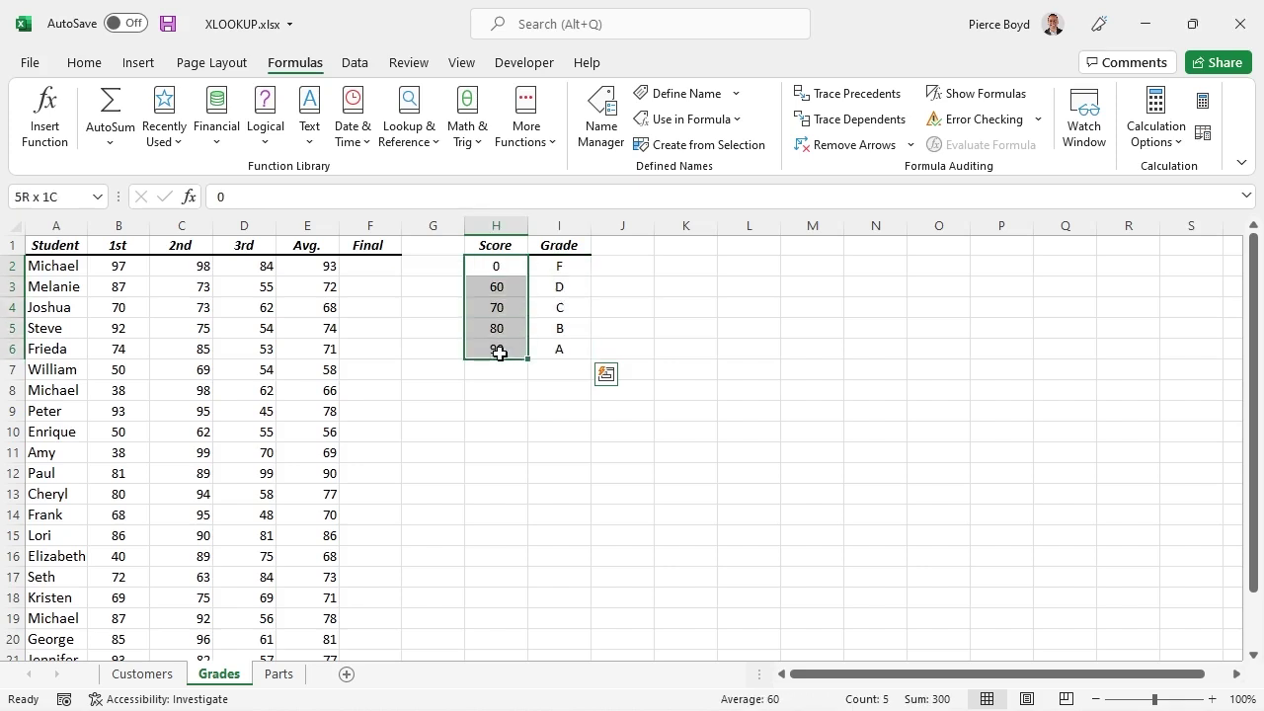
Start an XLOOKUP function in the first Final cell, F2, with the average in E2 as Lookup_value
{"action": "left_click", "coordinate": [357, 268]}
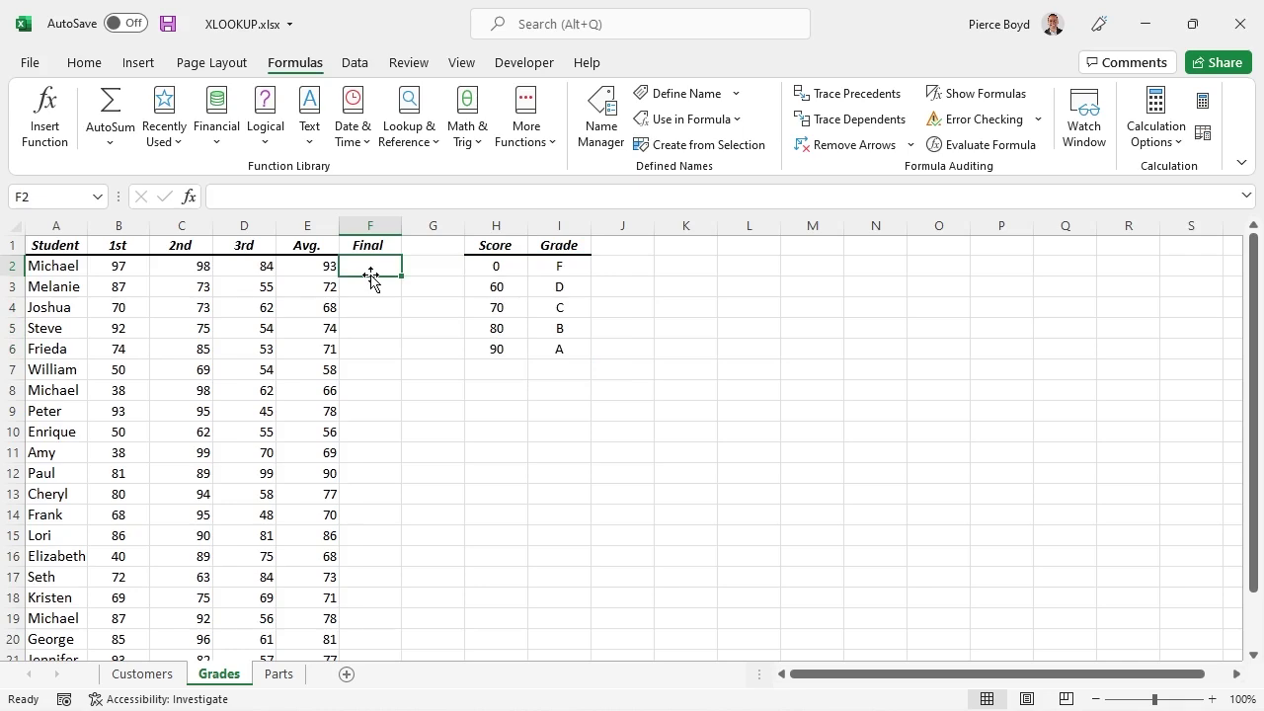
{"action": "left_click", "coordinate": [407, 123]}
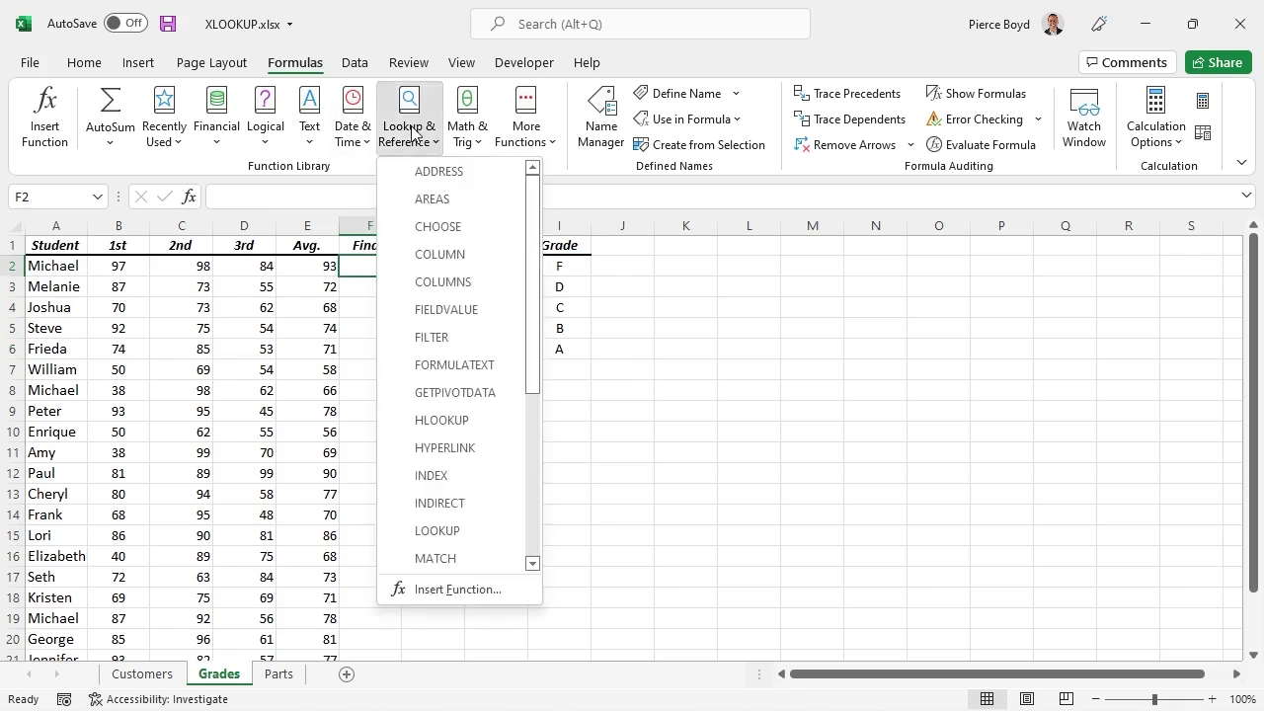
{"action": "scroll", "coordinate": [503, 474], "scroll_direction": "down", "scroll_amount": 4}
{"action": "left_click", "coordinate": [484, 527]}
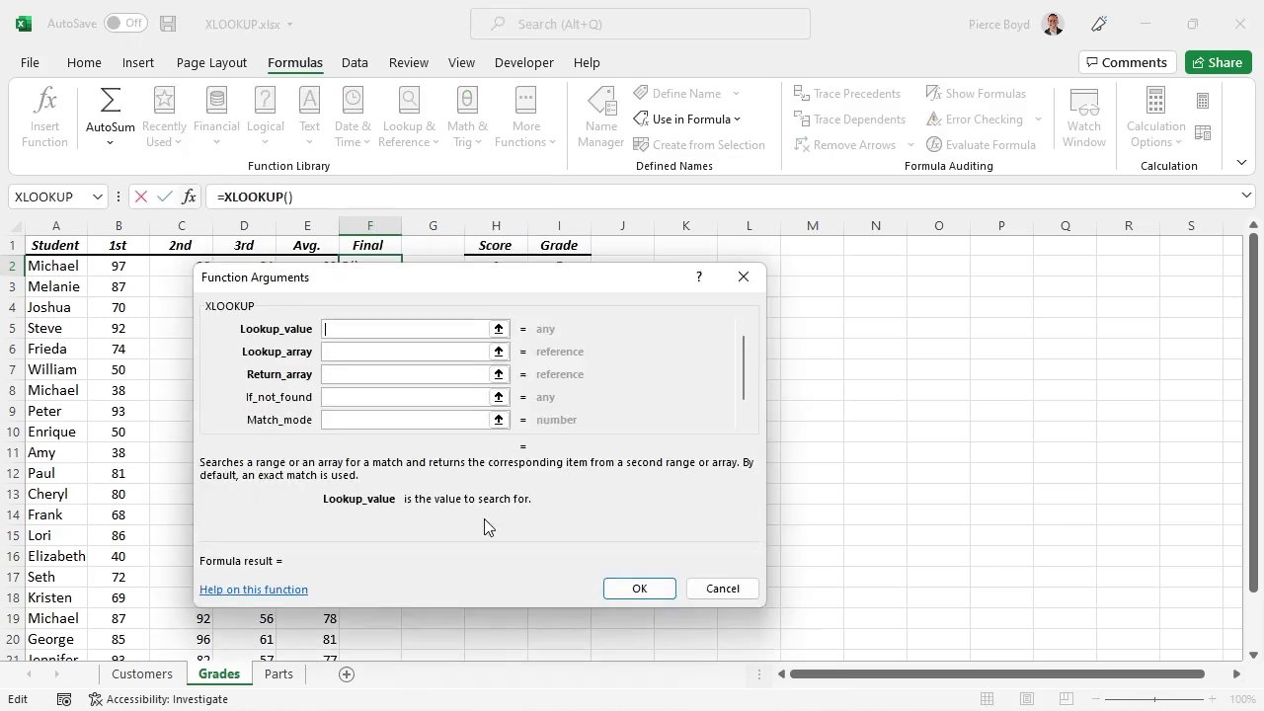
{"action": "left_click_drag", "start_coordinate": [479, 282], "coordinate": [910, 284]}
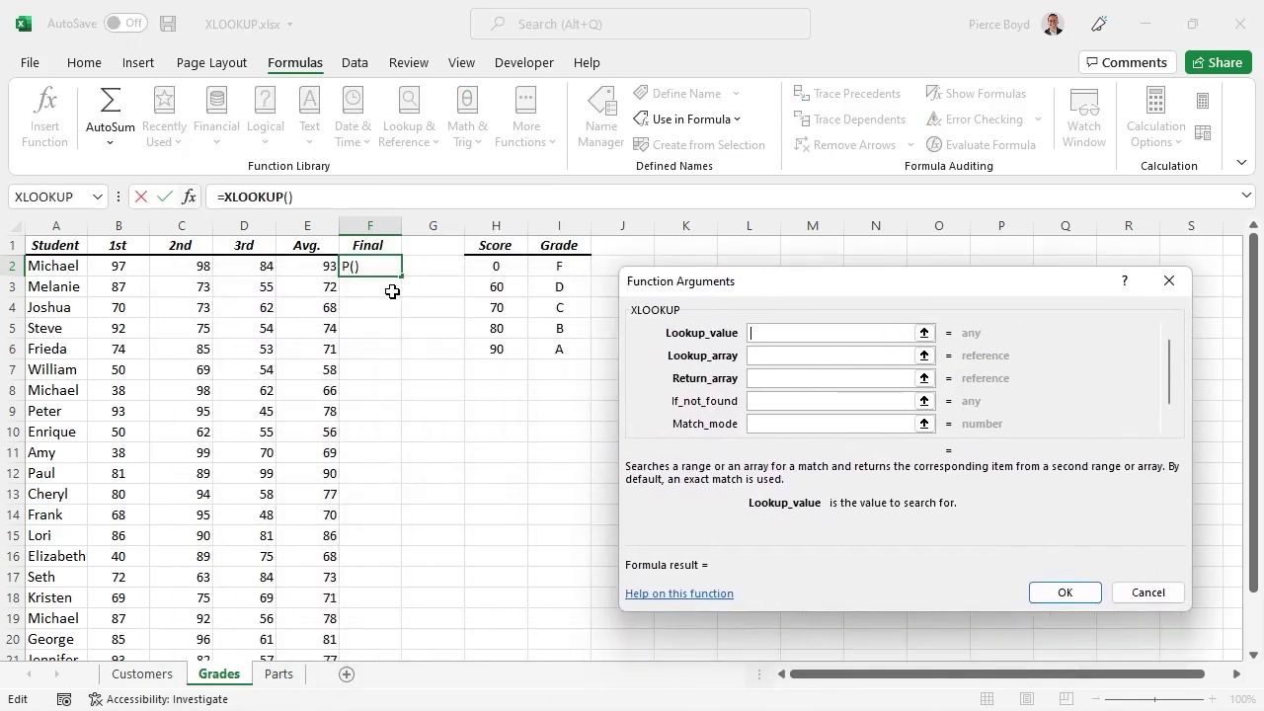
{"action": "left_click", "coordinate": [307, 268]}
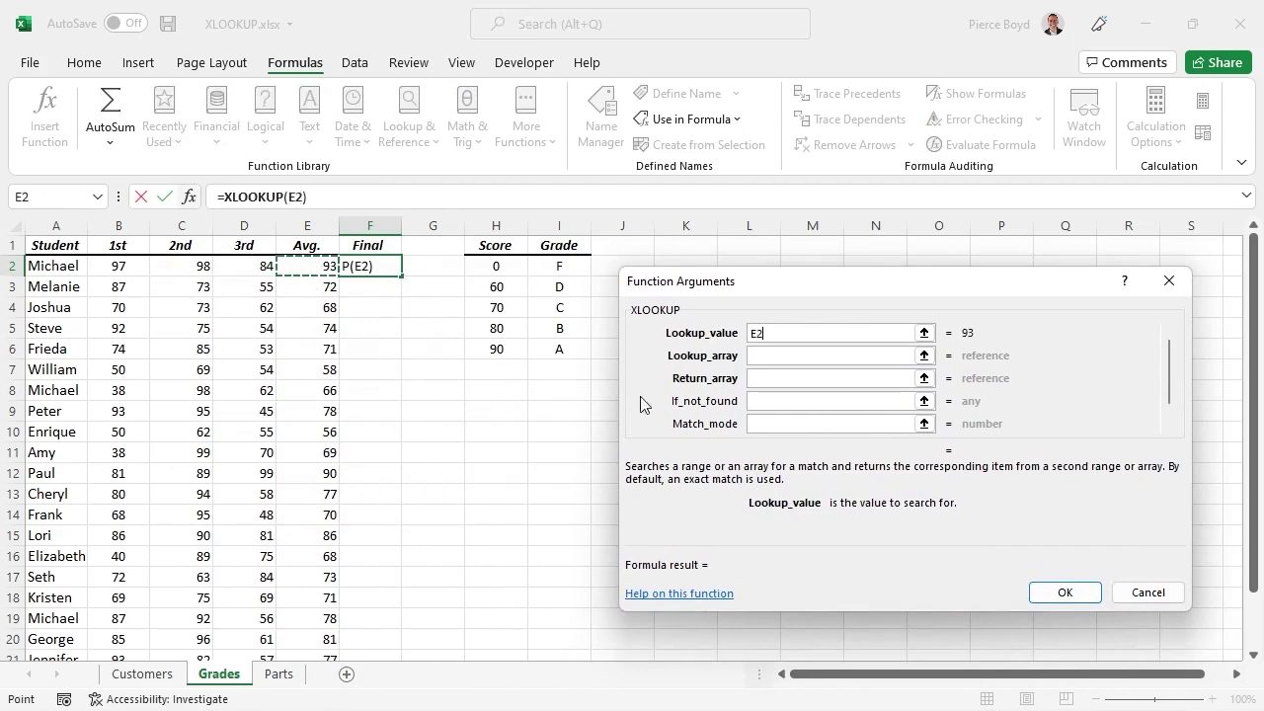
Set the Lookup_array to scores H2:H6 and the Return_array to grades I2:I6, and insert the formula with Match_mode empty
{"action": "left_click", "coordinate": [761, 359]}
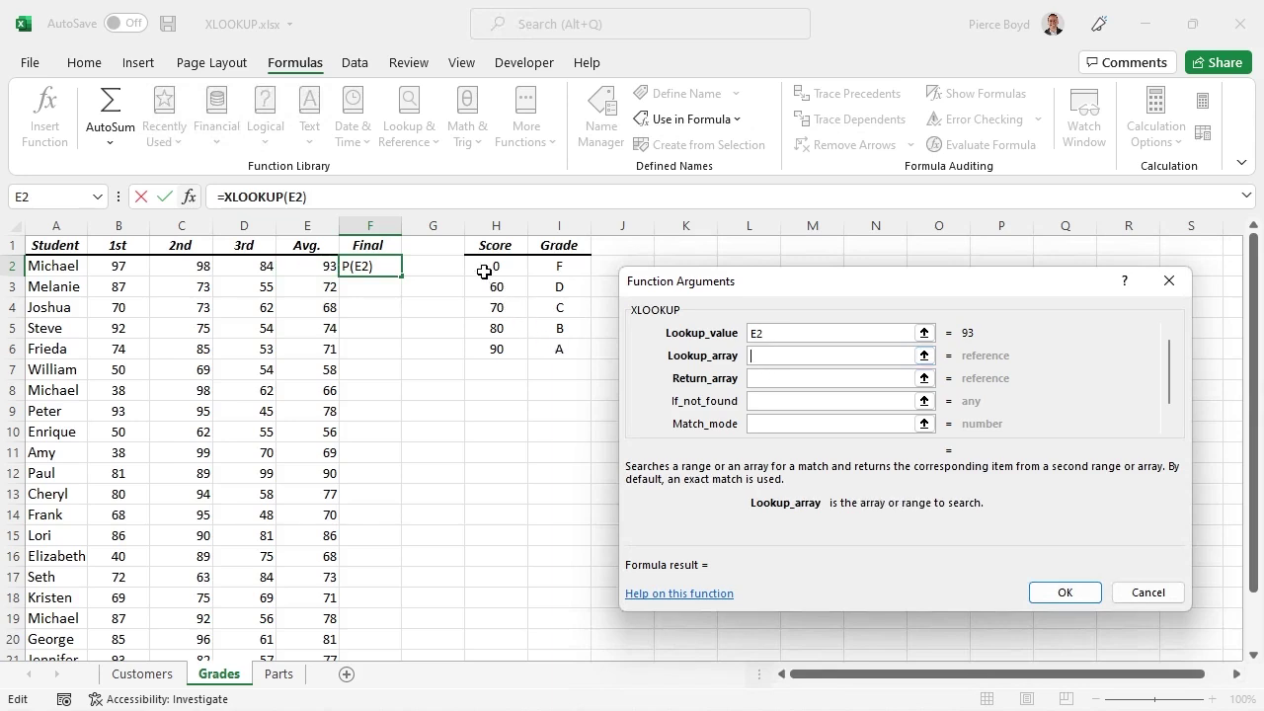
{"action": "left_click_drag", "start_coordinate": [483, 264], "coordinate": [491, 348]}
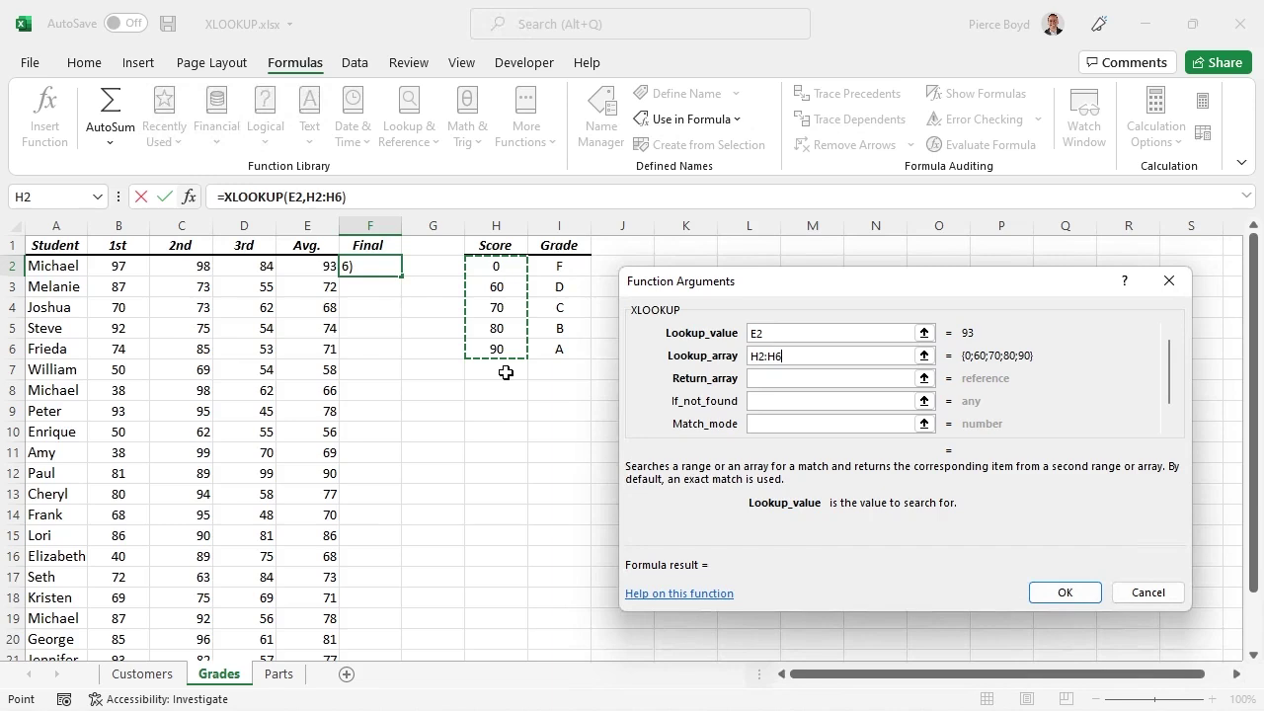
{"action": "left_click", "coordinate": [787, 381]}
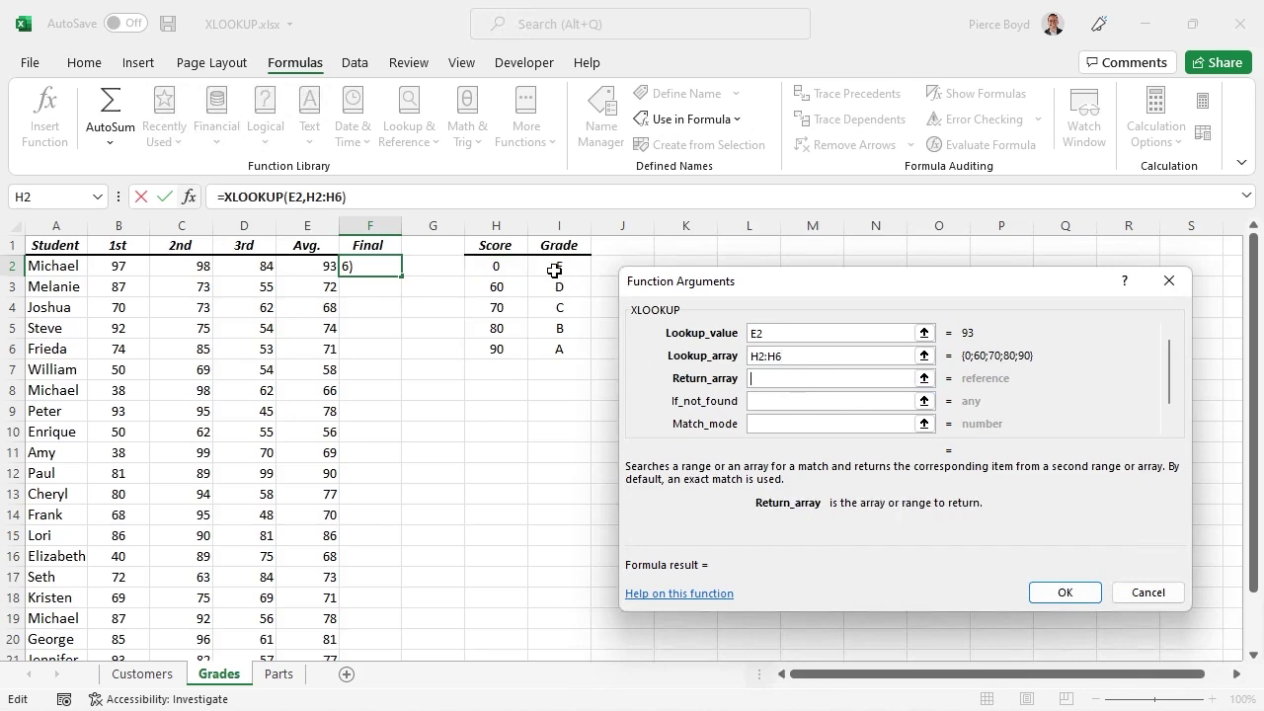
{"action": "left_click_drag", "start_coordinate": [546, 266], "coordinate": [544, 349]}
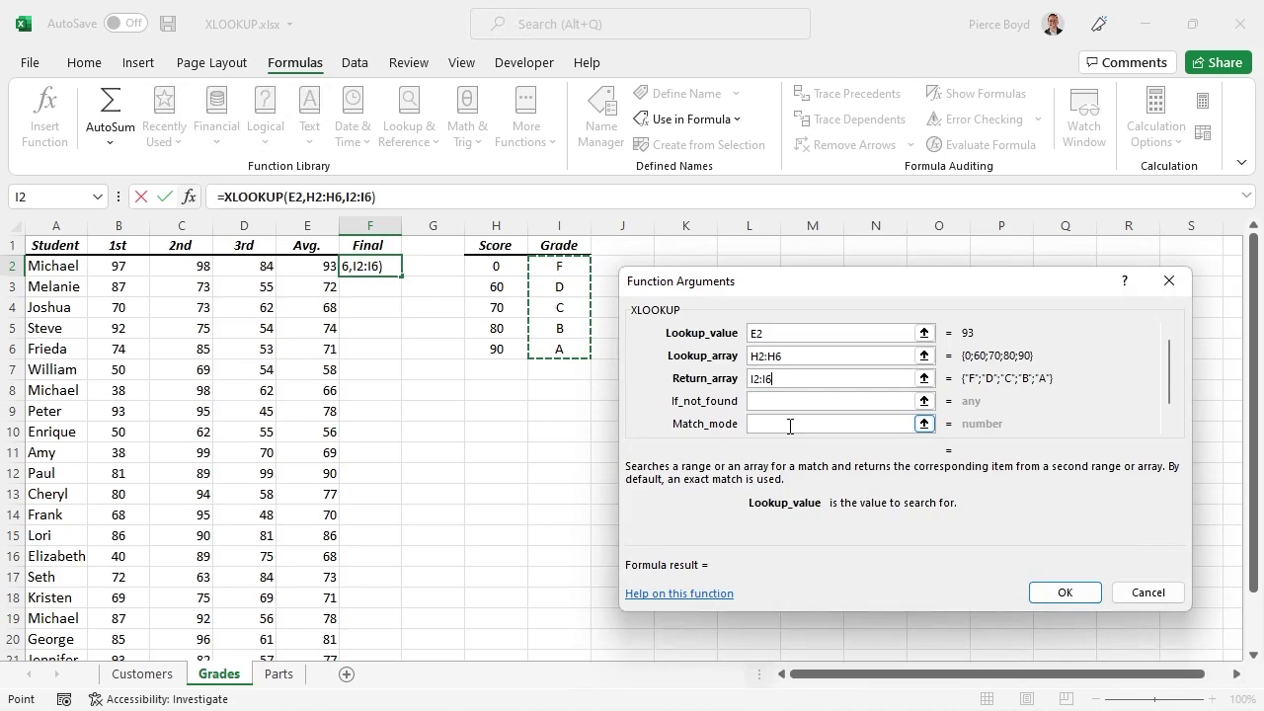
{"action": "left_click", "coordinate": [1064, 592]}
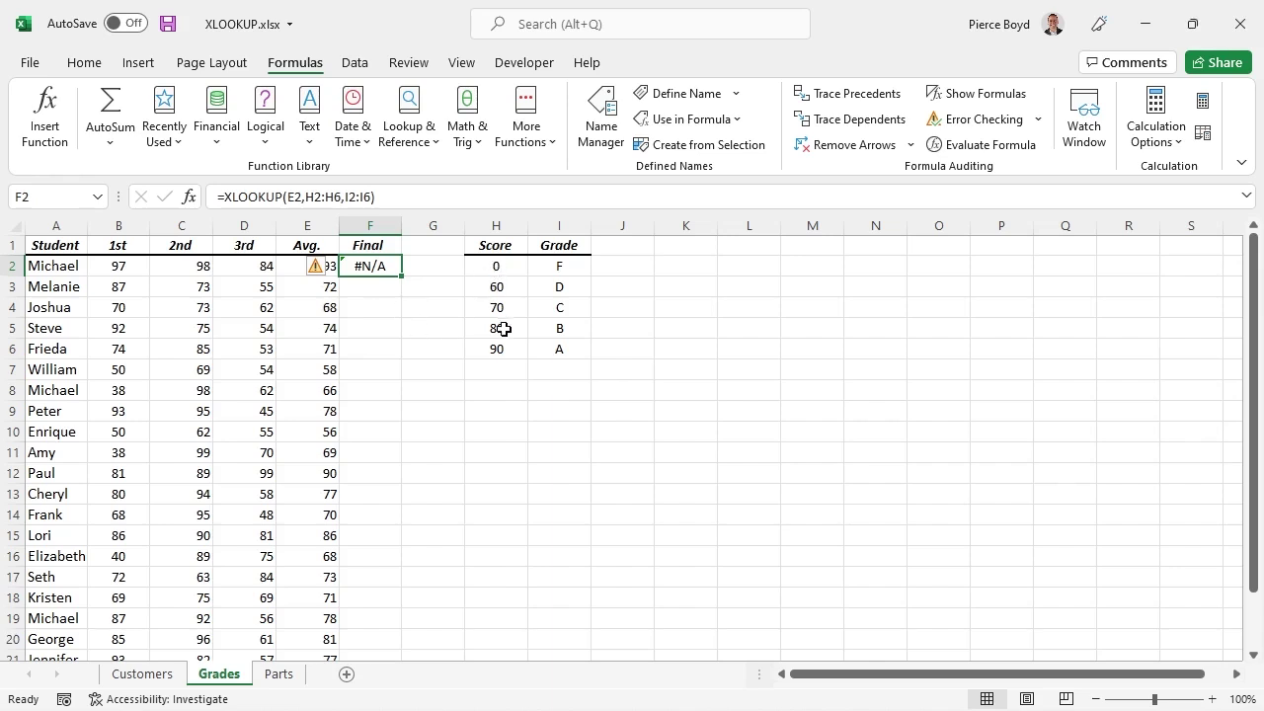
Edit the XLOOKUP in F2 so that Match_mode is -1, for an exact match or the next smaller item
{"action": "left_click", "coordinate": [187, 196]}
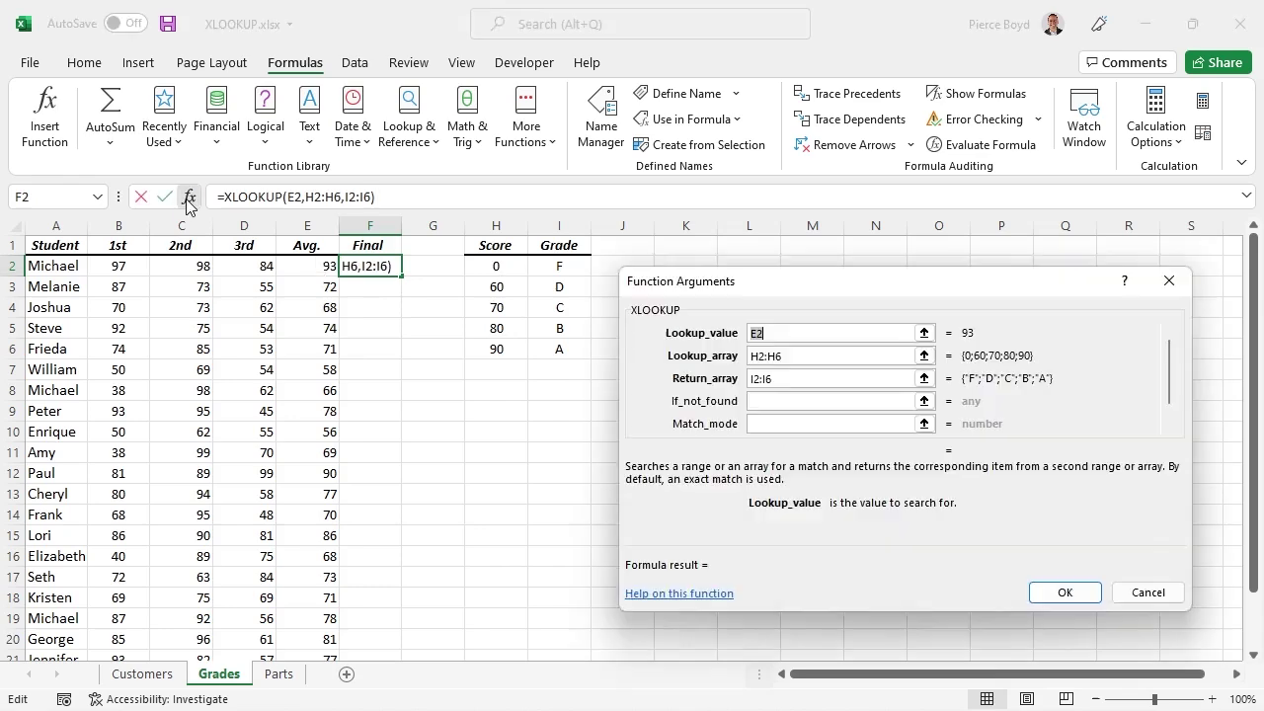
{"action": "left_click", "coordinate": [765, 426]}
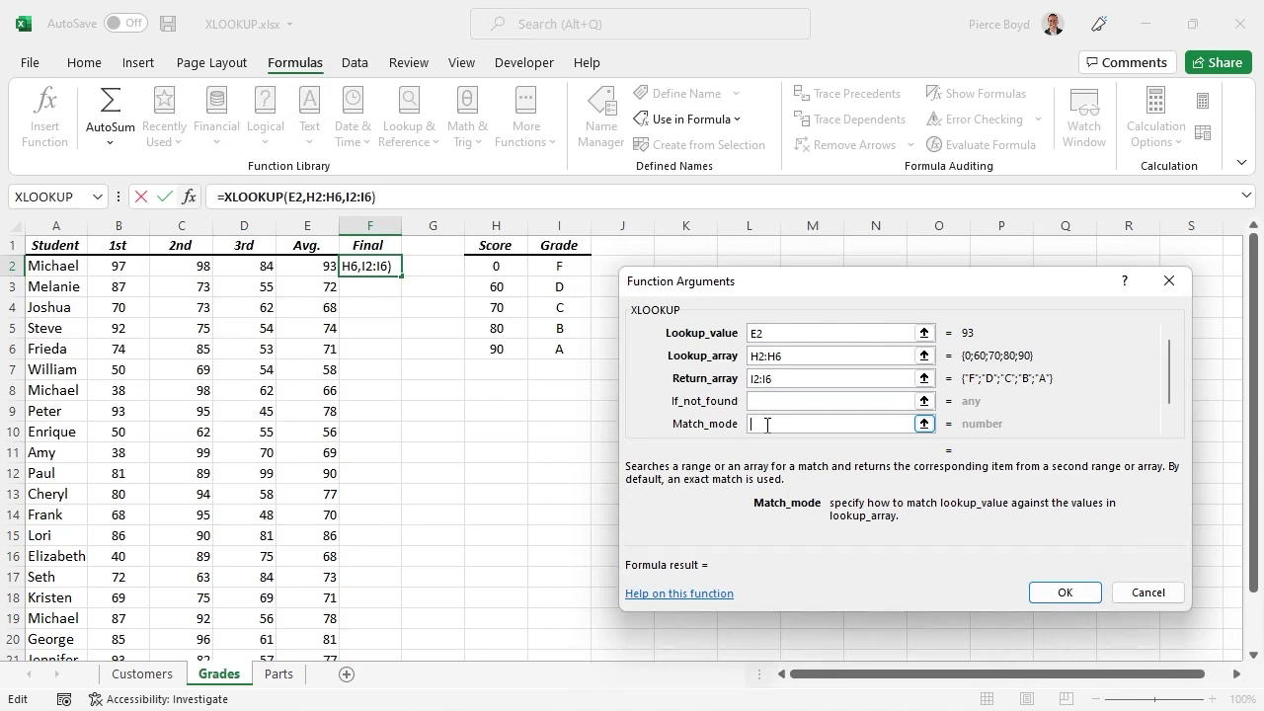
{"action": "type", "text": "0"}
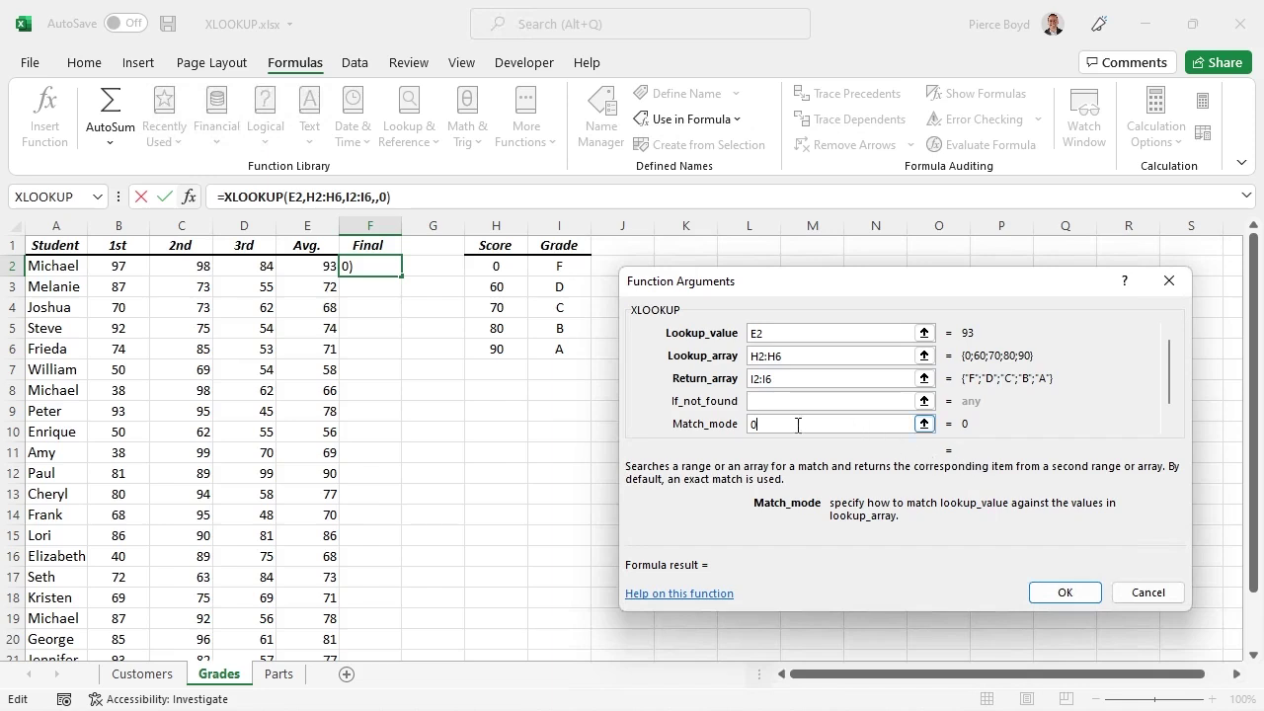
{"action": "left_click_drag", "start_coordinate": [767, 427], "coordinate": [731, 428]}
{"action": "type", "text": "-1"}
{"action": "left_click", "coordinate": [1062, 593]}
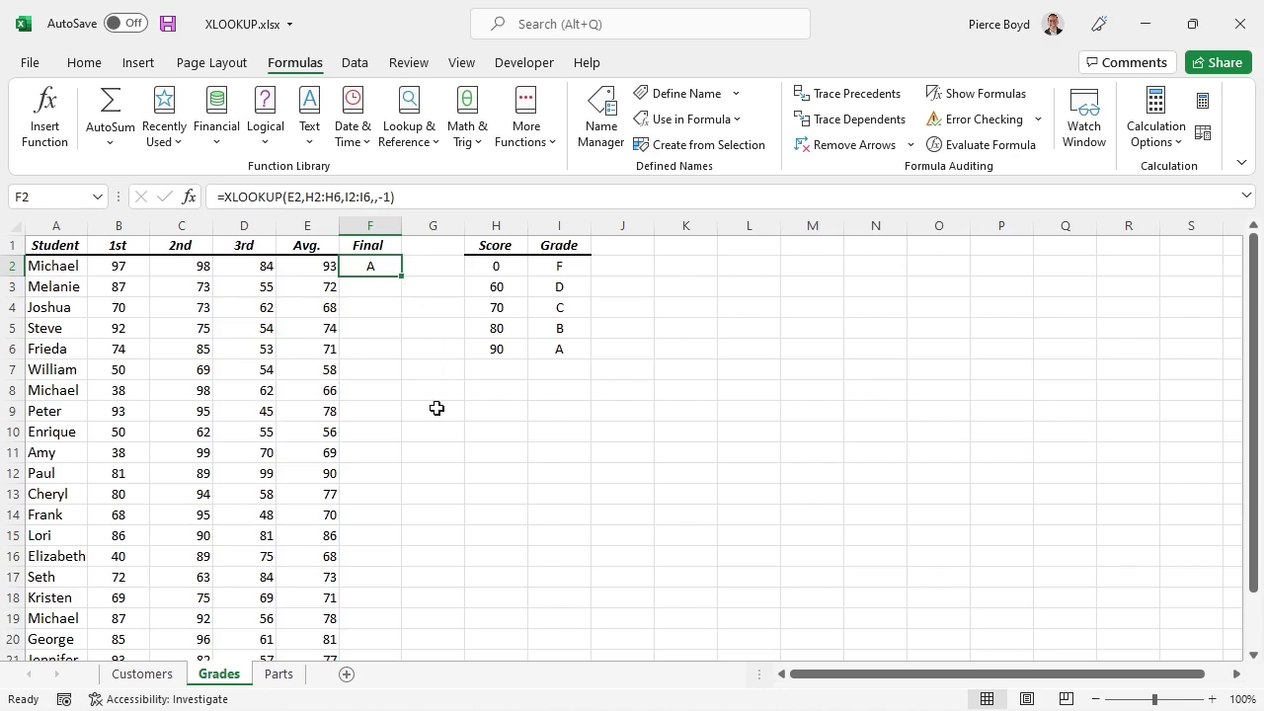
On the Parts sheet, find the highlighted row for part Q-2N2659 and examine its ID, cost and description
{"action": "left_click", "coordinate": [279, 676]}
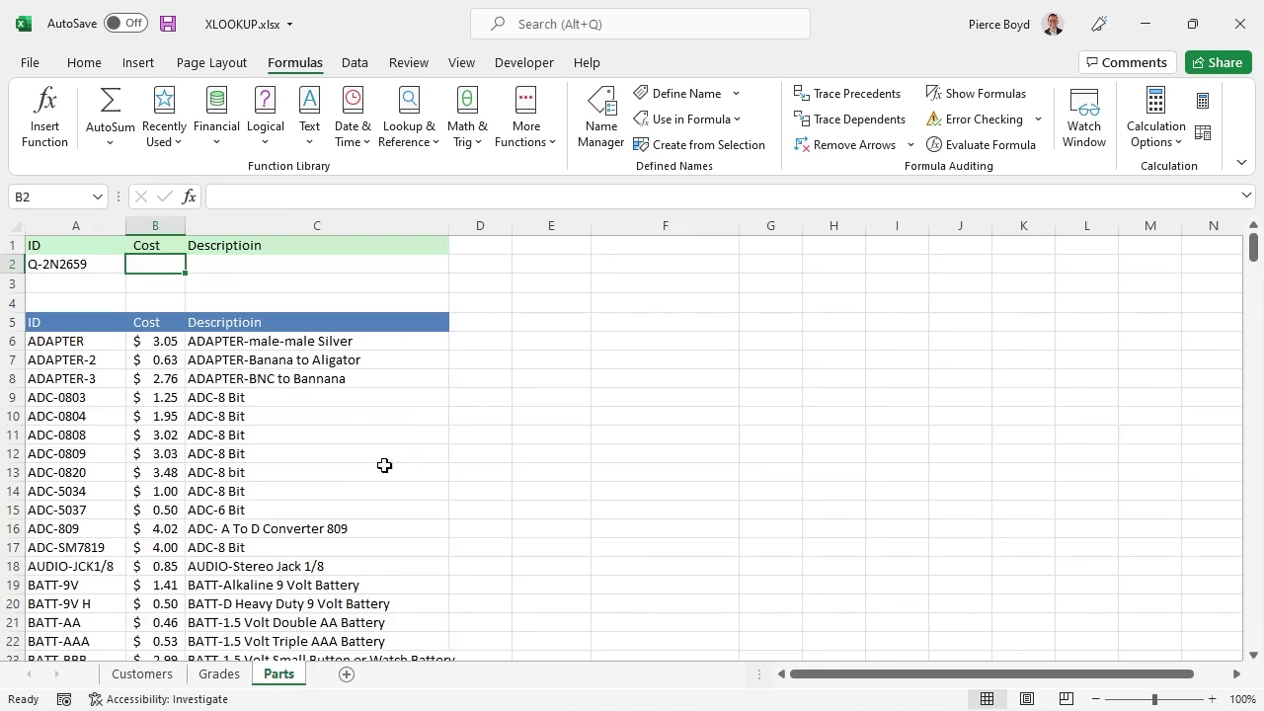
{"action": "scroll", "coordinate": [337, 459], "scroll_direction": "down", "scroll_amount": 5}
{"action": "scroll", "coordinate": [337, 463], "scroll_direction": "down", "scroll_amount": 20}
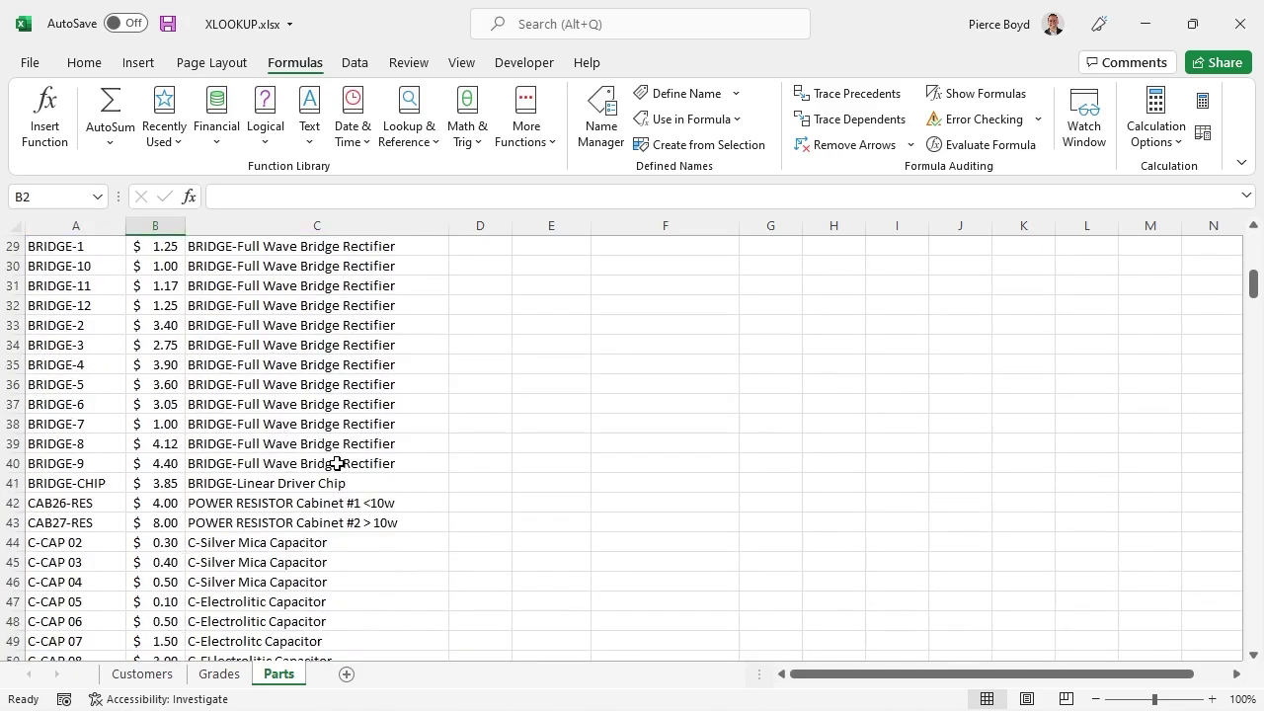
{"action": "scroll", "coordinate": [336, 484], "scroll_direction": "down", "scroll_amount": 20}
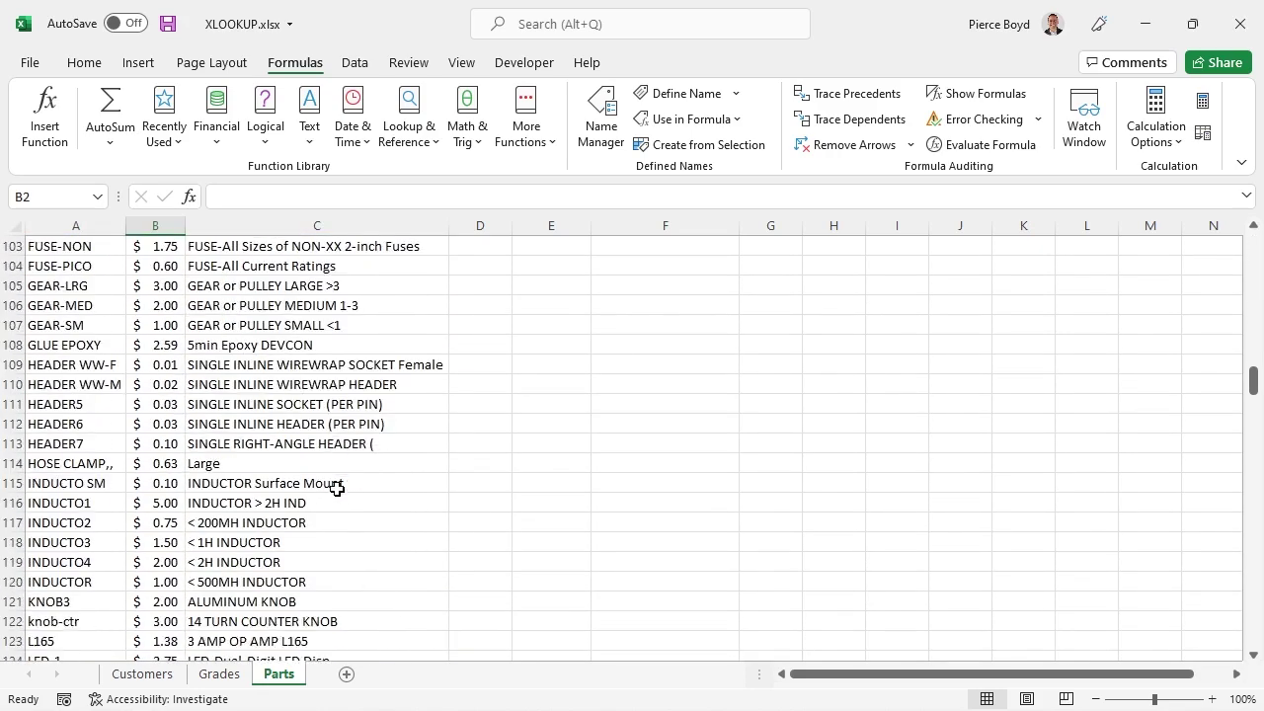
{"action": "scroll", "coordinate": [337, 494], "scroll_direction": "down", "scroll_amount": 7}
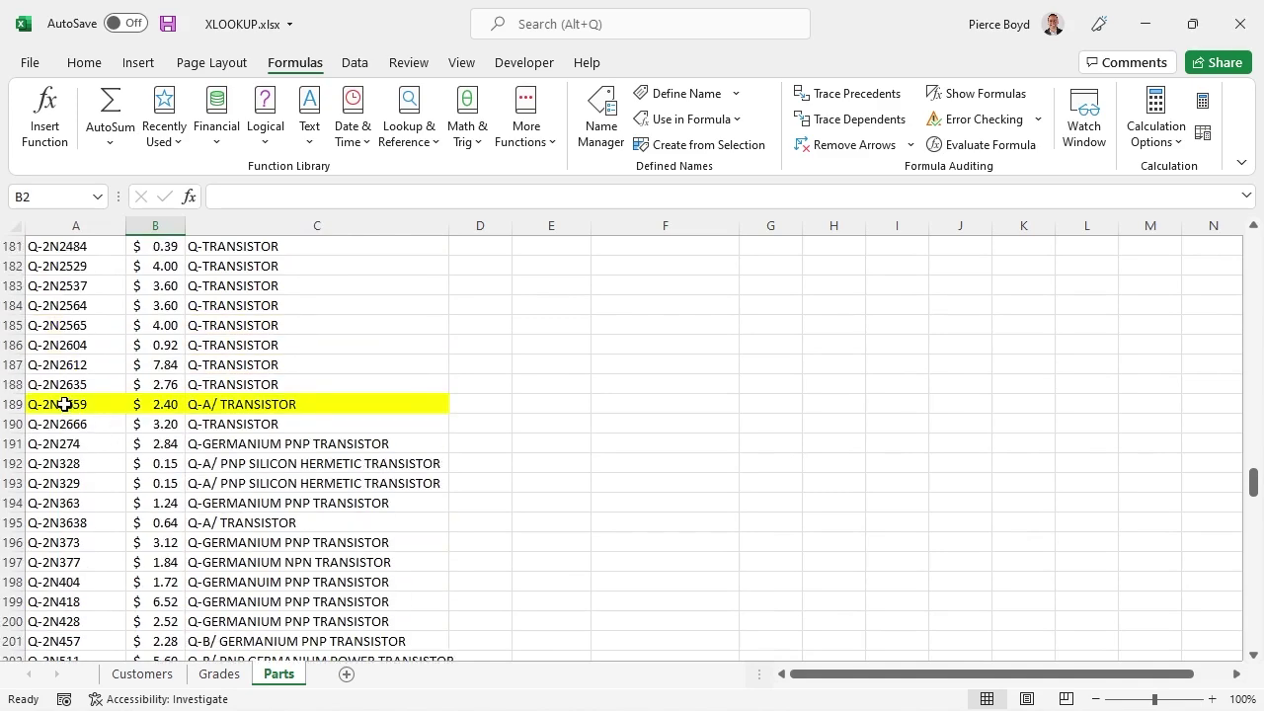
{"action": "left_click", "coordinate": [65, 405]}
{"action": "left_click", "coordinate": [272, 403]}
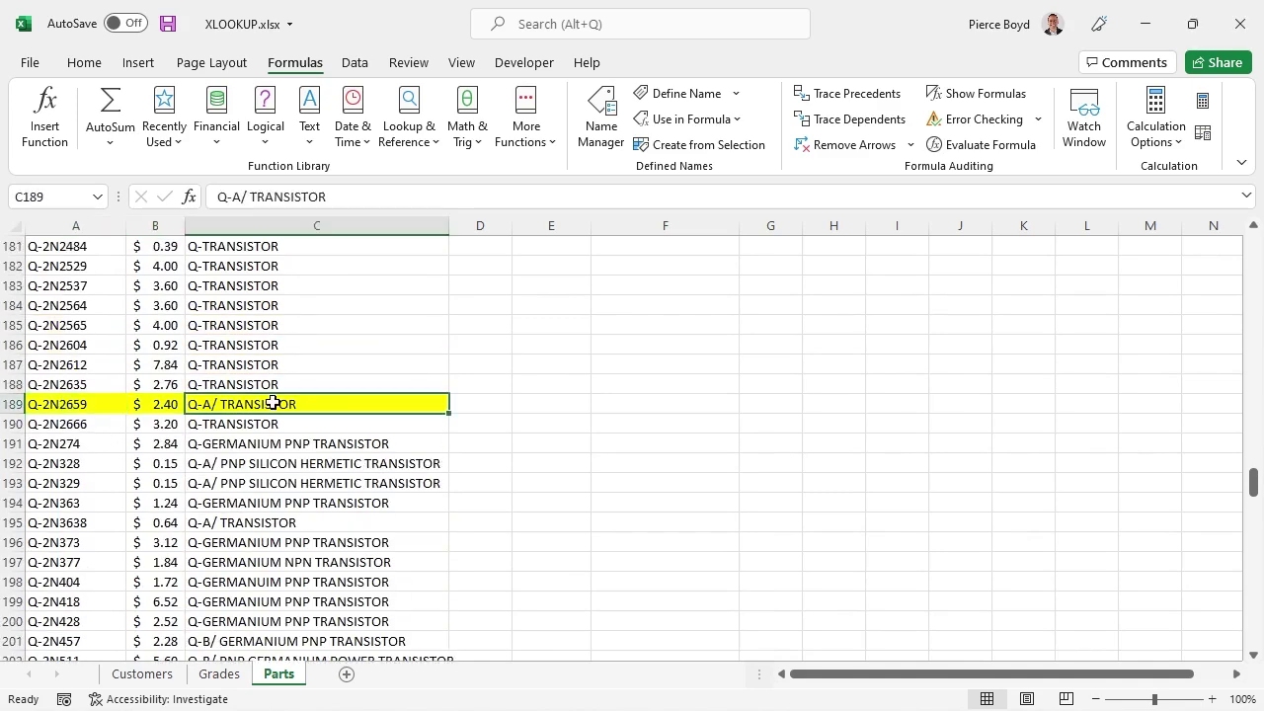
{"action": "left_click", "coordinate": [83, 402]}
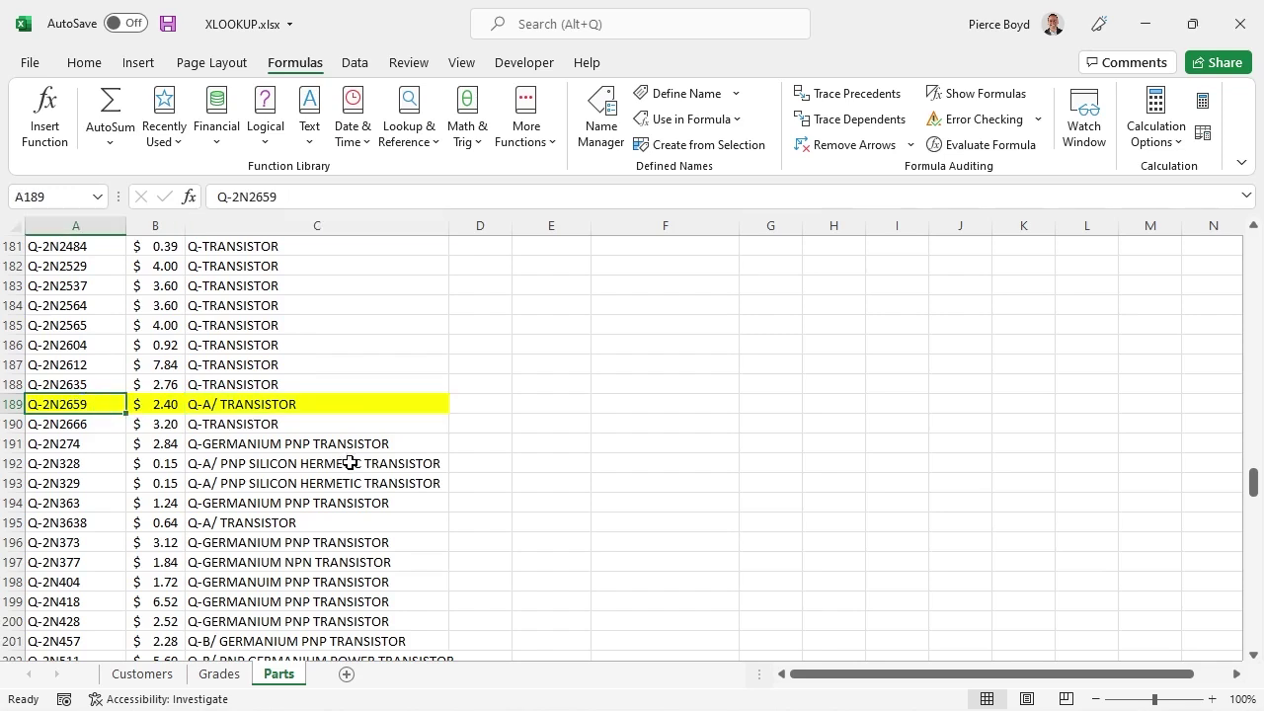
{"action": "left_click", "coordinate": [158, 405]}
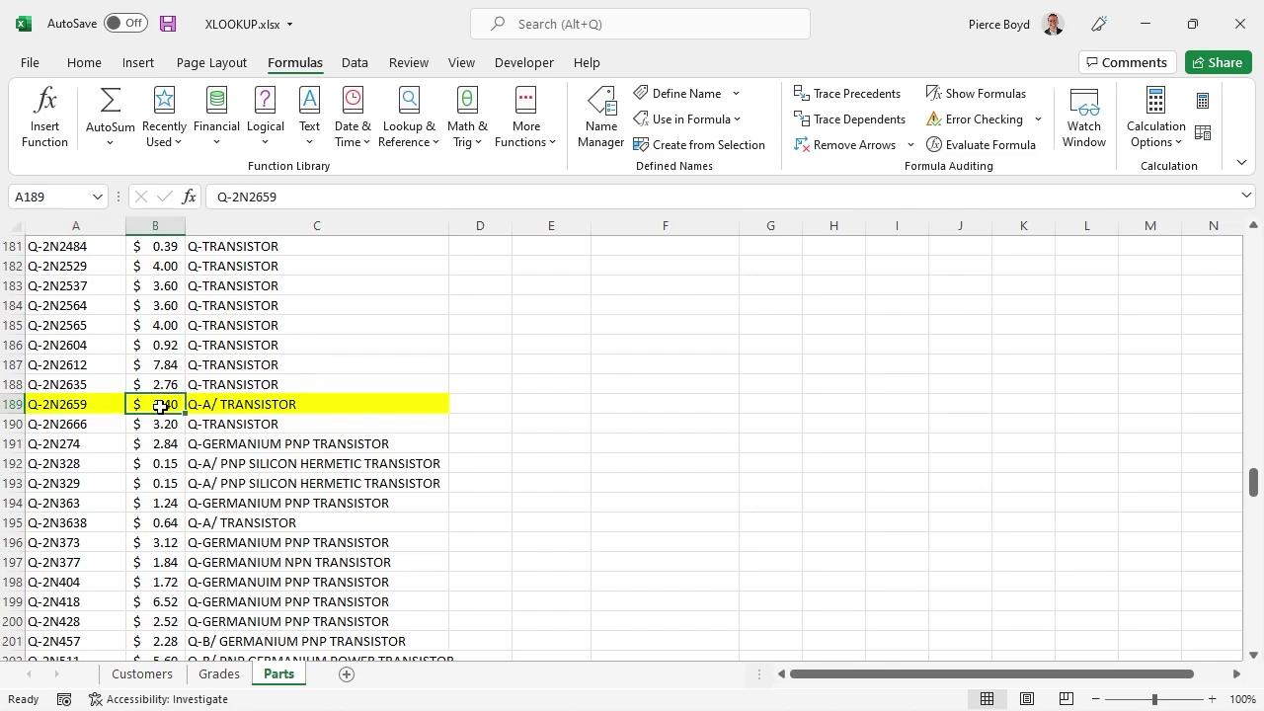
{"action": "left_click", "coordinate": [374, 405]}
{"action": "scroll", "coordinate": [420, 440], "scroll_direction": "up", "scroll_amount": 6}
{"action": "scroll", "coordinate": [420, 441], "scroll_direction": "up", "scroll_amount": 20}
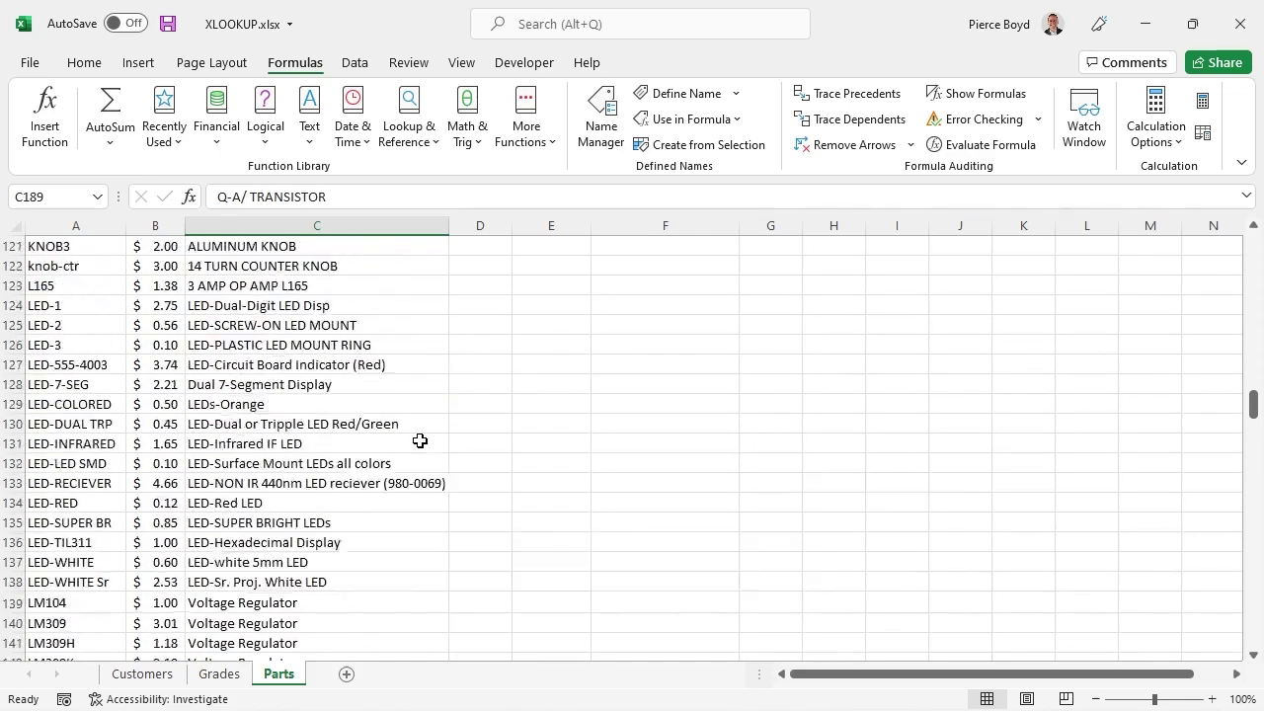
{"action": "scroll", "coordinate": [420, 440], "scroll_direction": "up", "scroll_amount": 20}
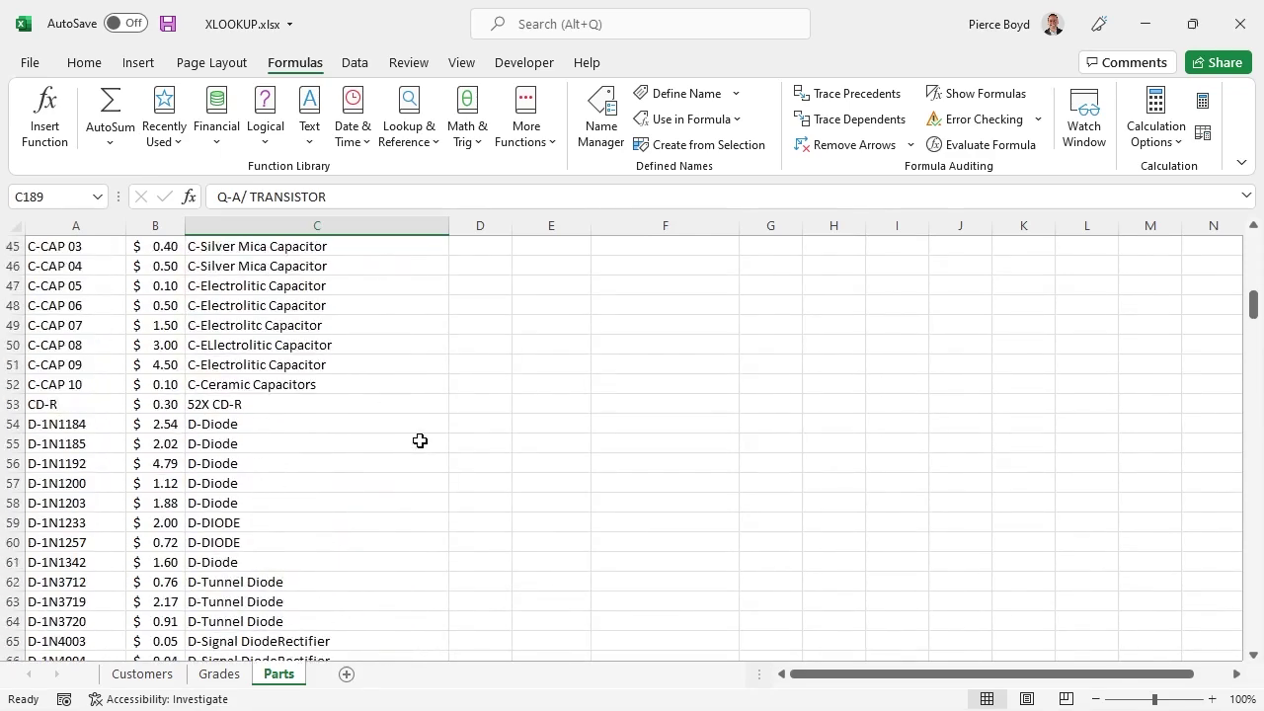
{"action": "scroll", "coordinate": [395, 394], "scroll_direction": "up", "scroll_amount": 7}
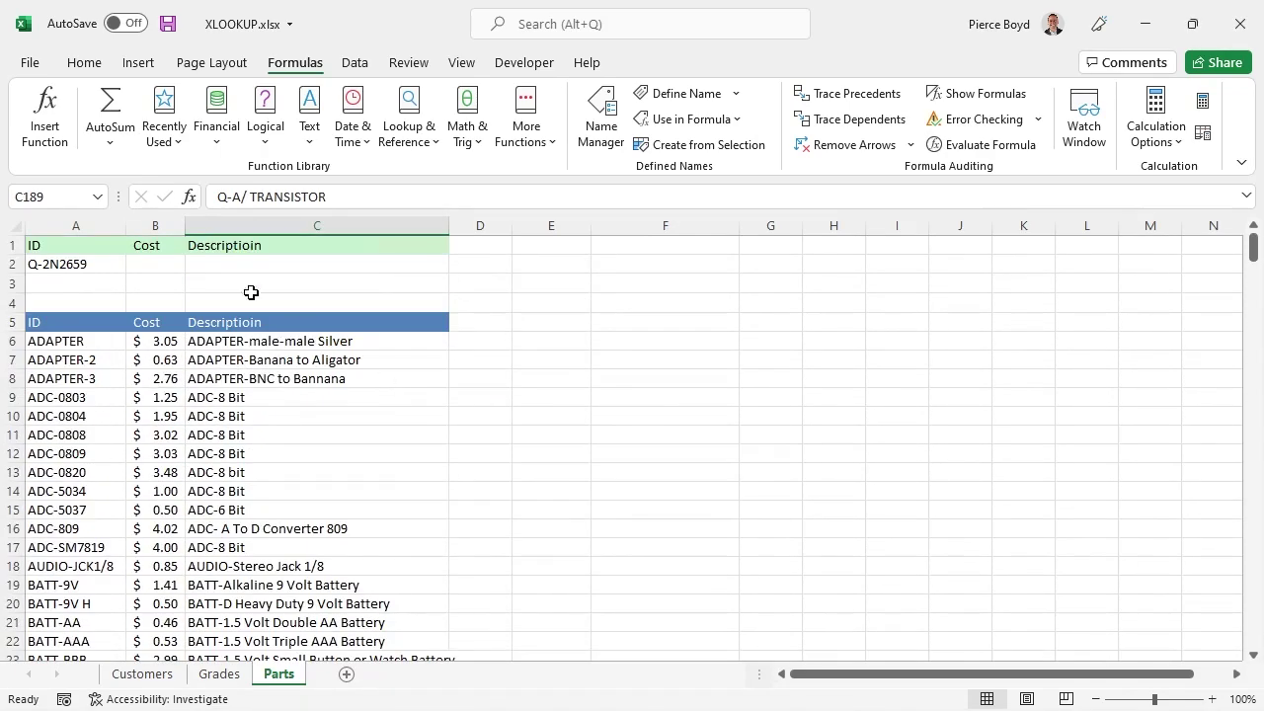
Start an XLOOKUP function in the Cost cell, B2, with the part ID in A2 as Lookup_value
{"action": "left_click", "coordinate": [143, 264]}
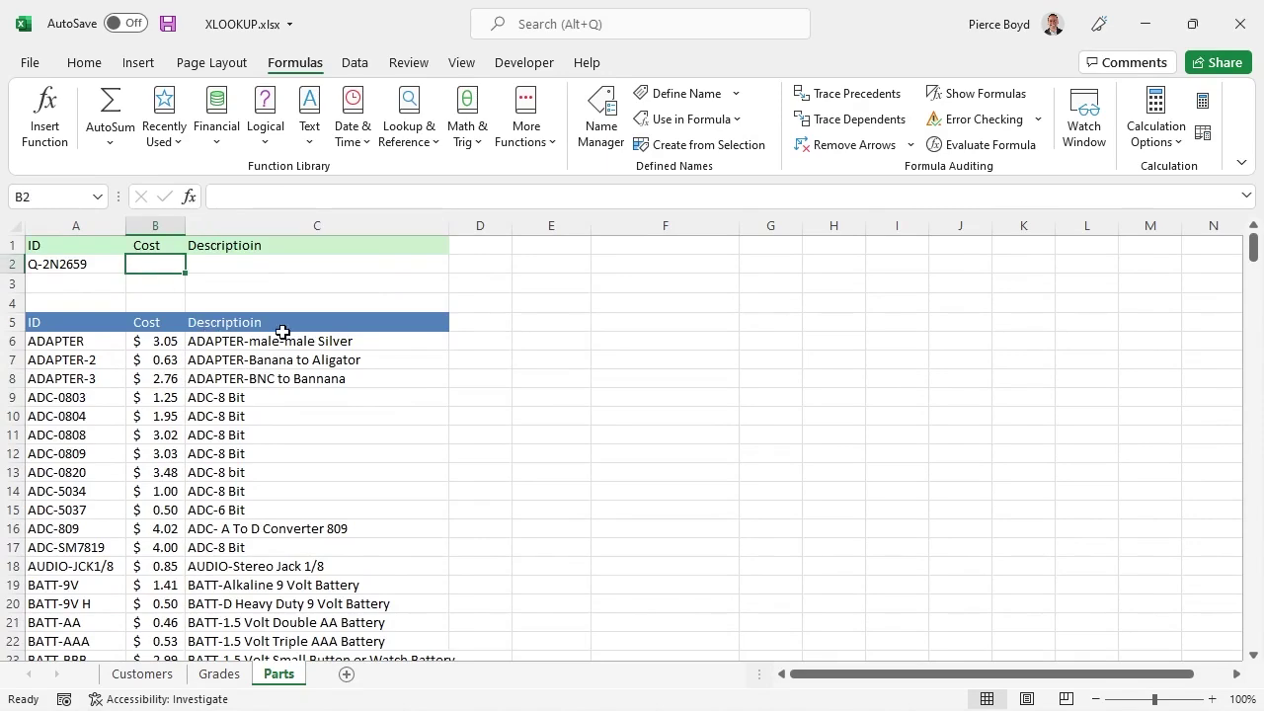
{"action": "left_click", "coordinate": [420, 130]}
{"action": "scroll", "coordinate": [418, 494], "scroll_direction": "down", "scroll_amount": 3}
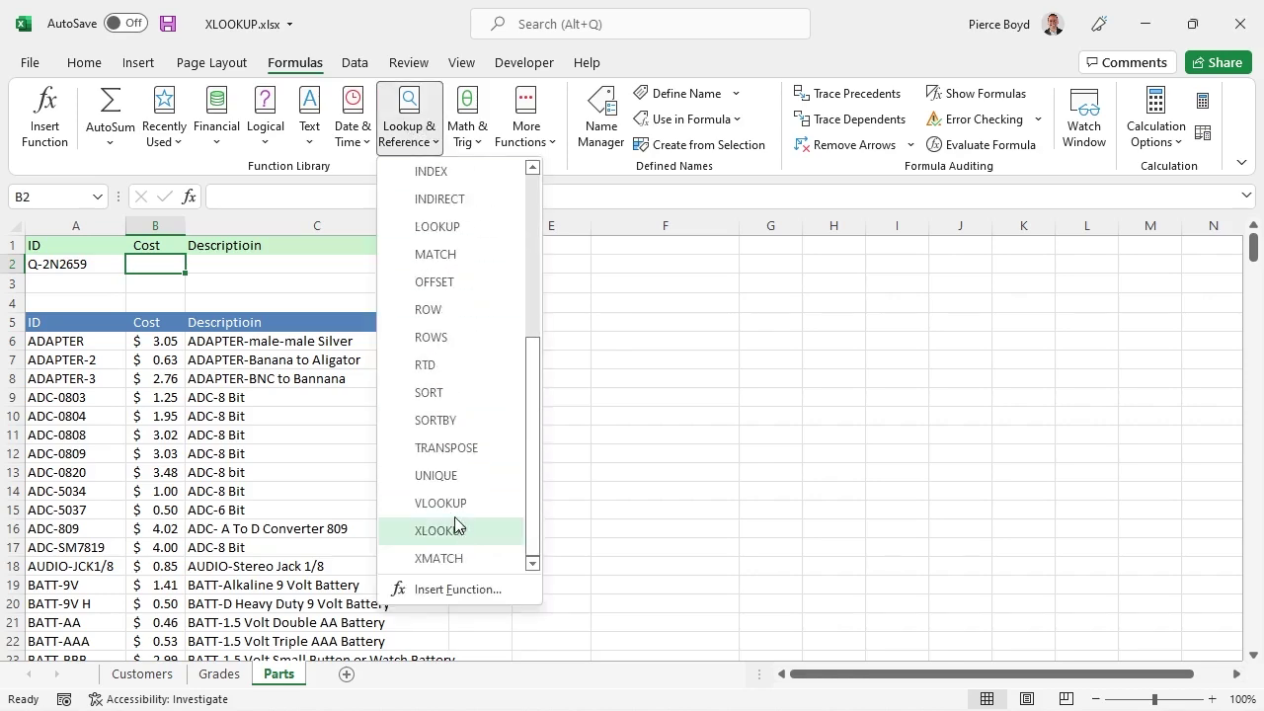
{"action": "left_click", "coordinate": [454, 531]}
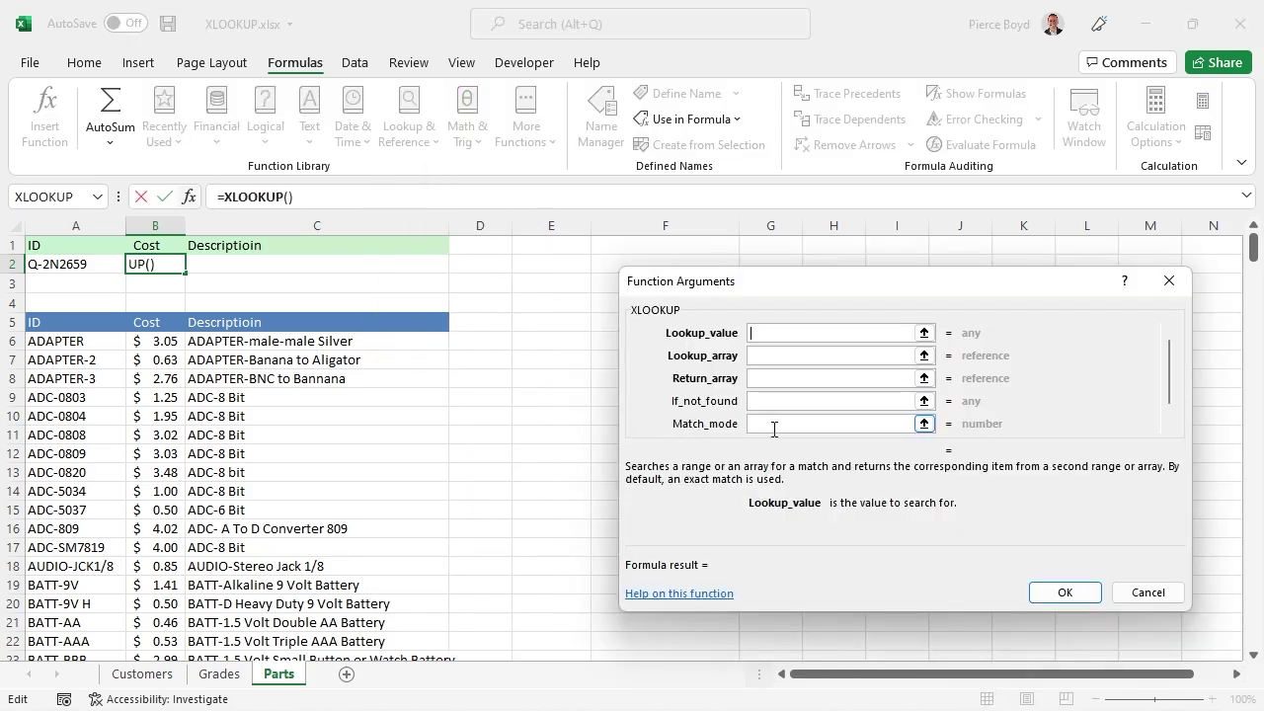
{"action": "left_click", "coordinate": [71, 270]}
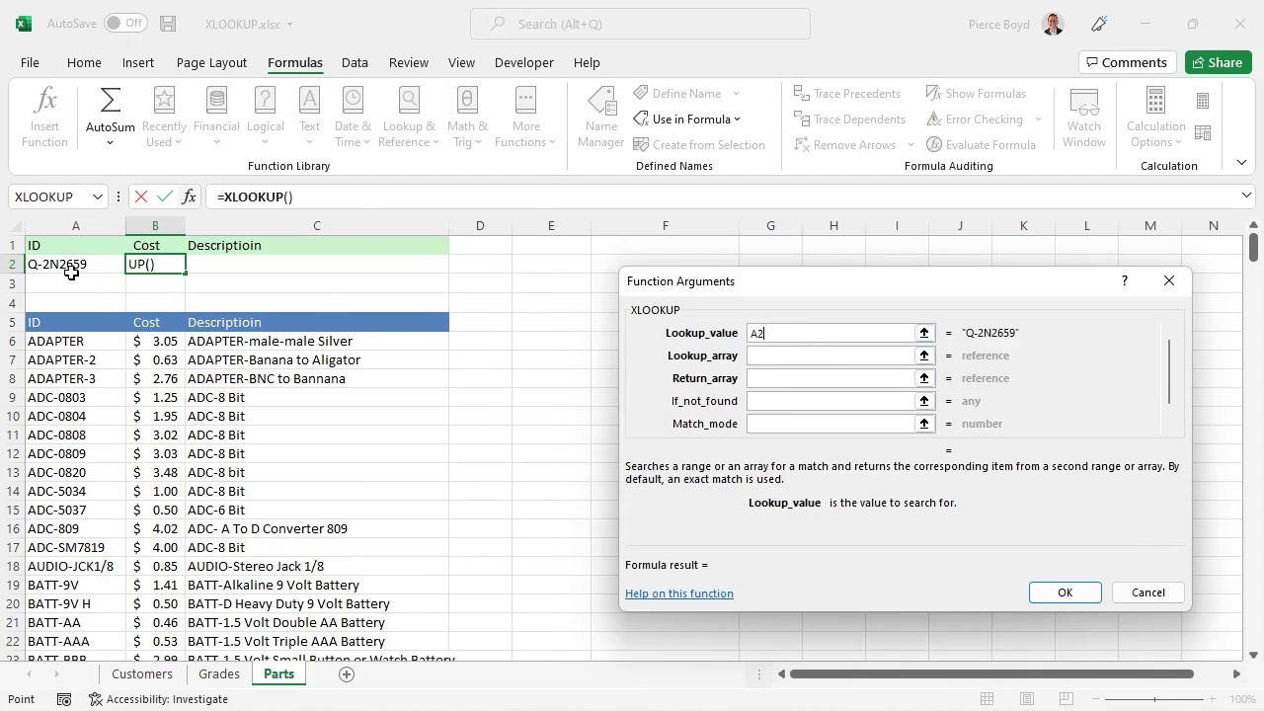
Set the XLOOKUP's Lookup_array to the full list of part IDs, A6:A317
{"action": "left_click", "coordinate": [766, 358]}
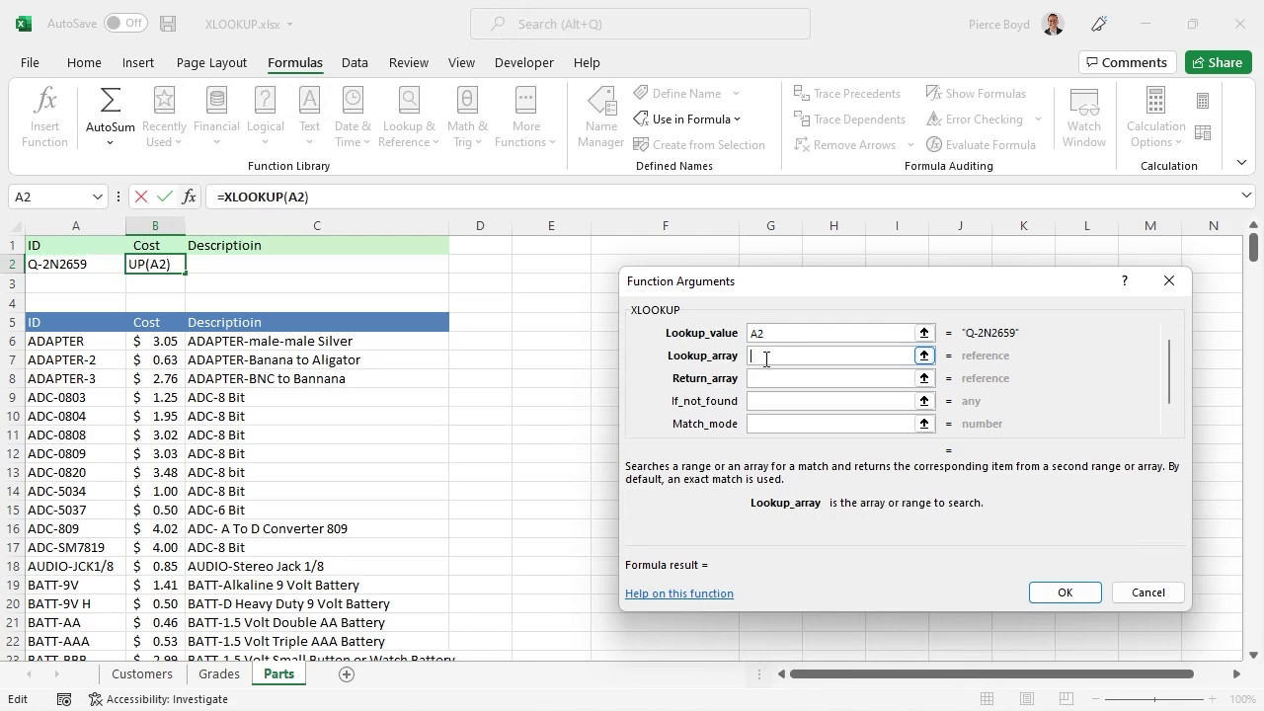
{"action": "left_click", "coordinate": [71, 345]}
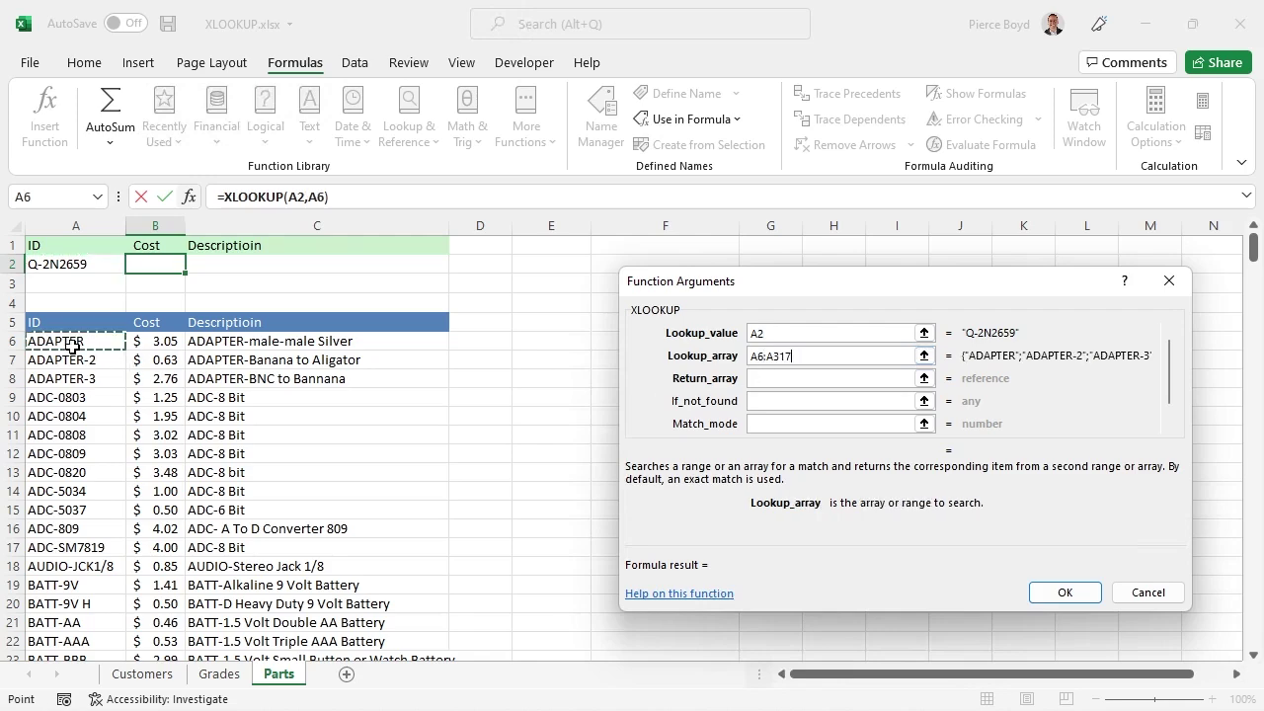
{"action": "key", "text": "ctrl+shift+Down"}
{"action": "scroll", "coordinate": [156, 491], "scroll_direction": "up", "scroll_amount": 20}
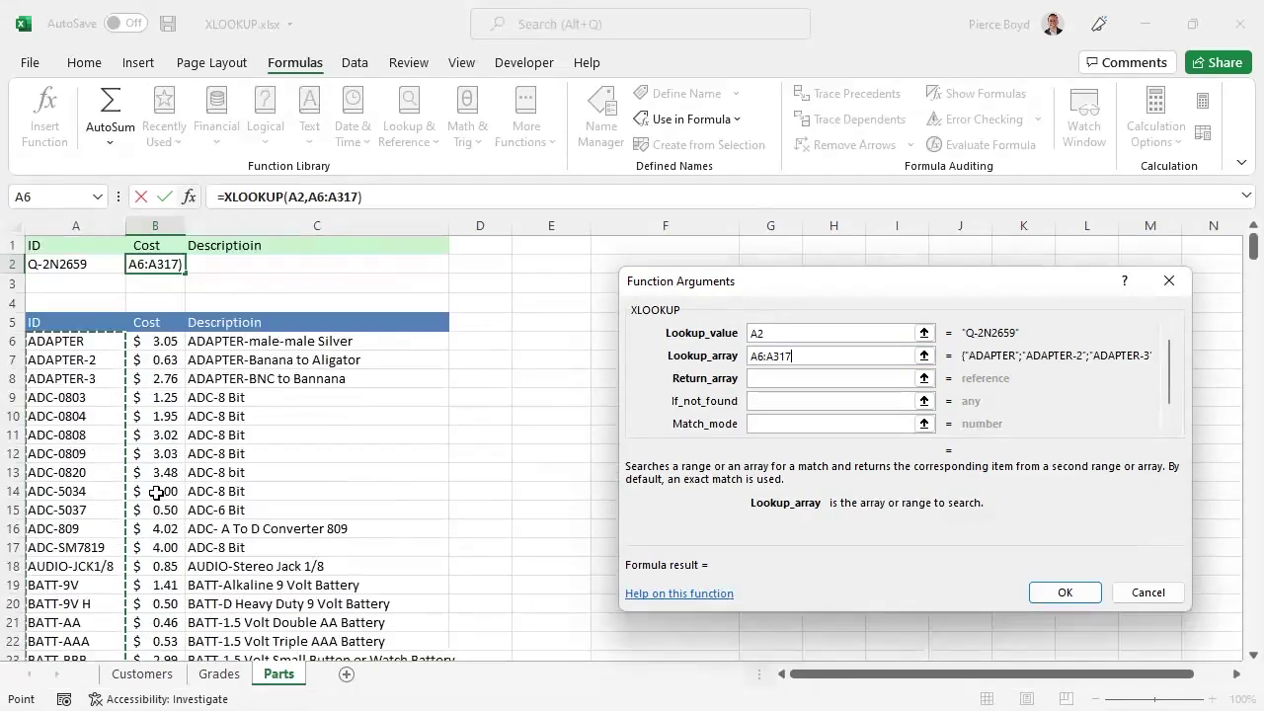
Set the Return_array to both the cost and description columns of the parts list, B6:C317
{"action": "left_click", "coordinate": [769, 381]}
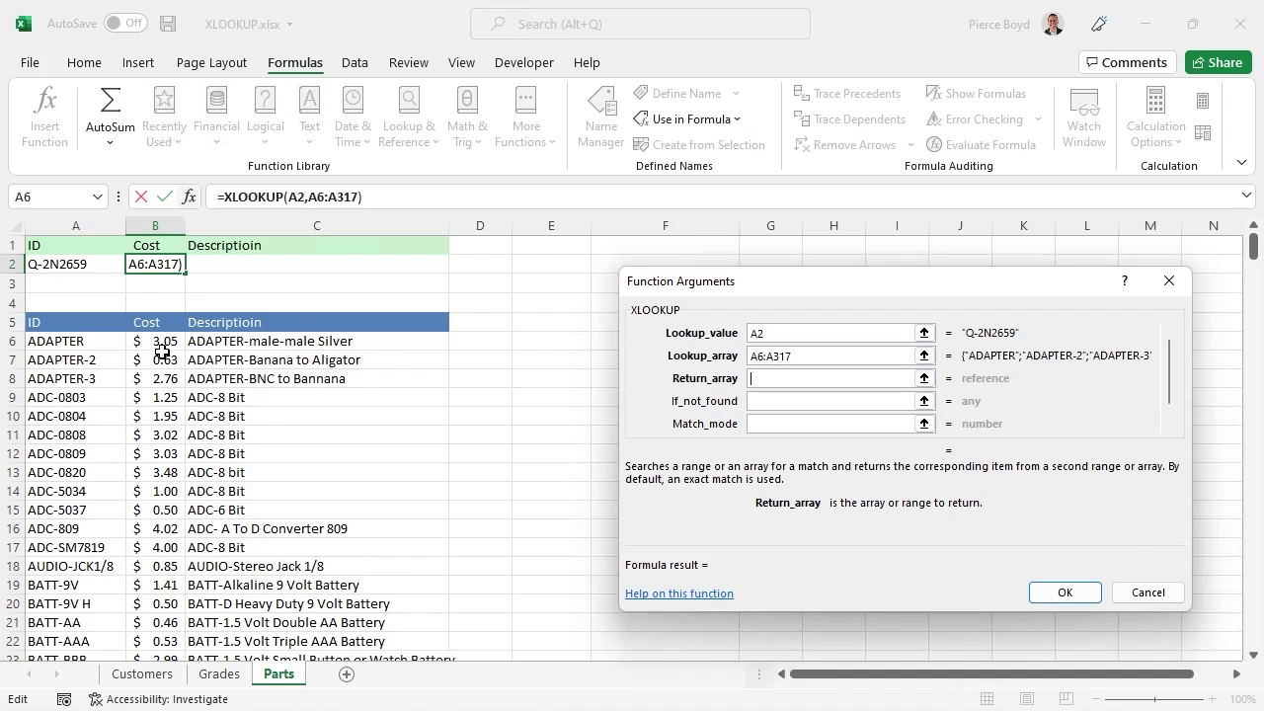
{"action": "left_click_drag", "start_coordinate": [155, 343], "coordinate": [281, 340]}
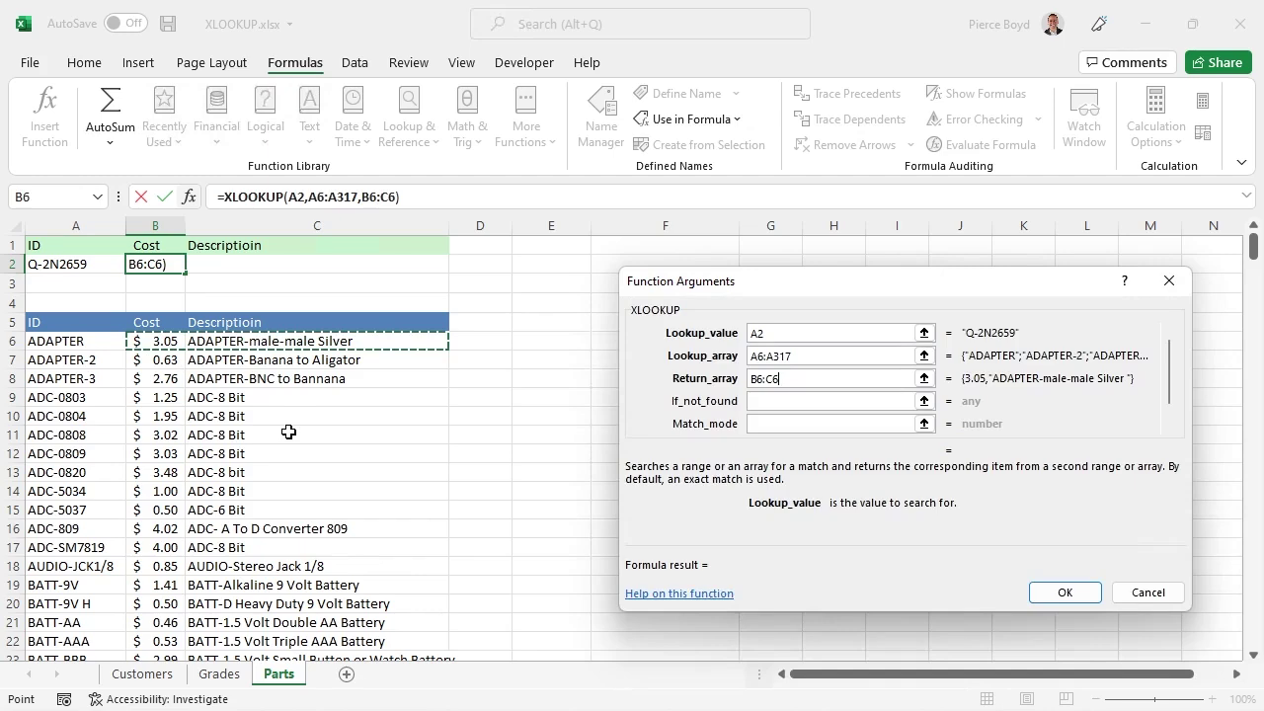
{"action": "key", "text": "ctrl+shift+Down"}
{"action": "scroll", "coordinate": [289, 431], "scroll_direction": "up", "scroll_amount": 19}
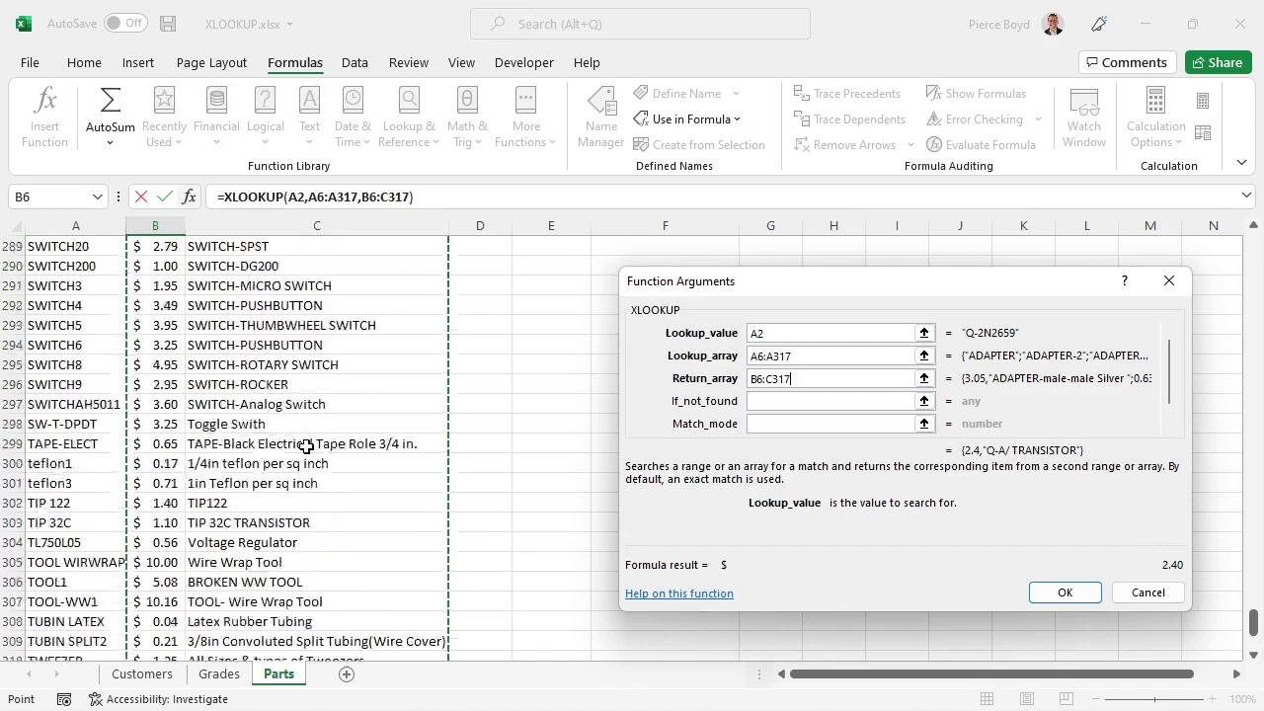
{"action": "scroll", "coordinate": [306, 432], "scroll_direction": "up", "scroll_amount": 20}
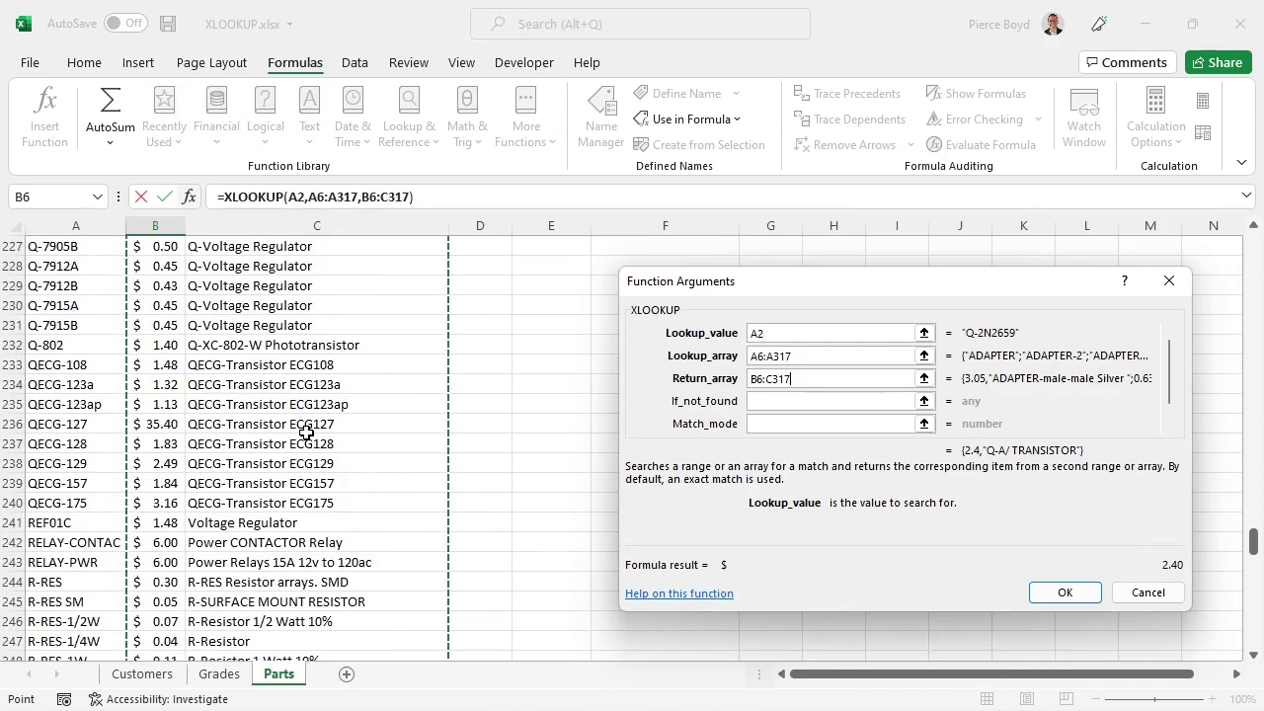
{"action": "scroll", "coordinate": [306, 432], "scroll_direction": "up", "scroll_amount": 20}
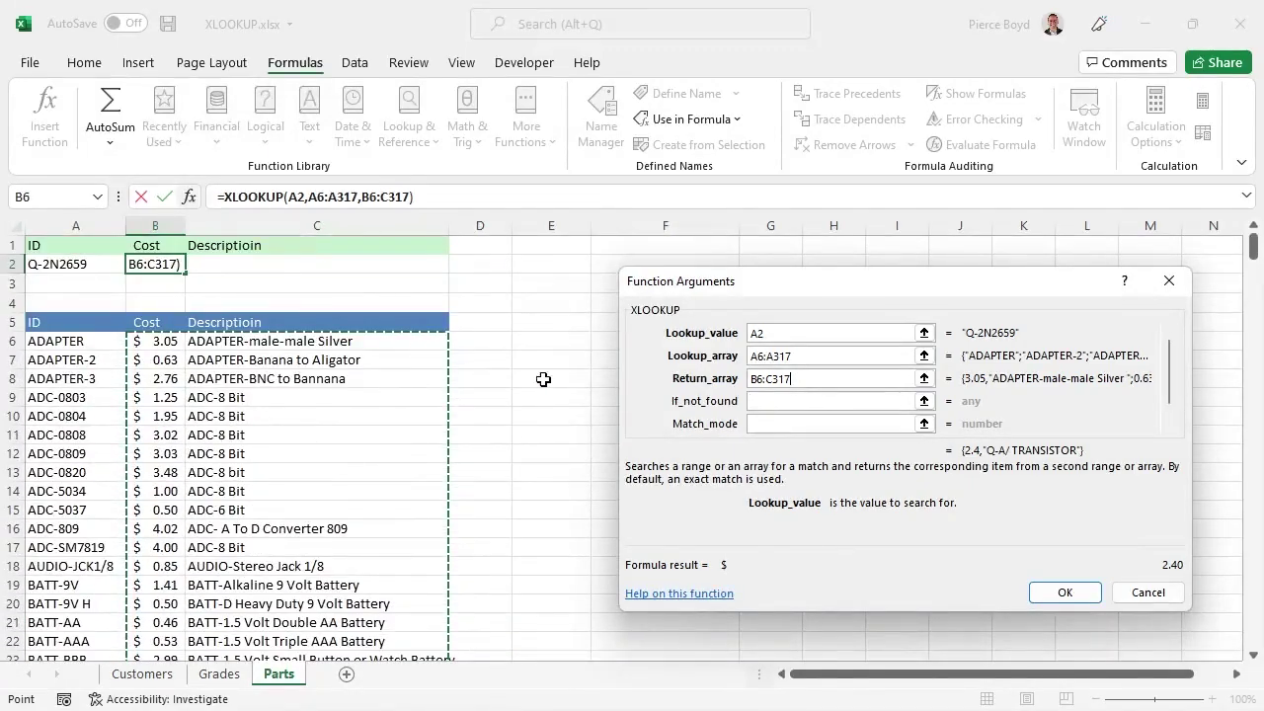
Insert the XLOOKUP with If_not_found and Match_mode left empty, and dismiss the notice about the spilled formula
{"action": "left_click", "coordinate": [814, 405]}
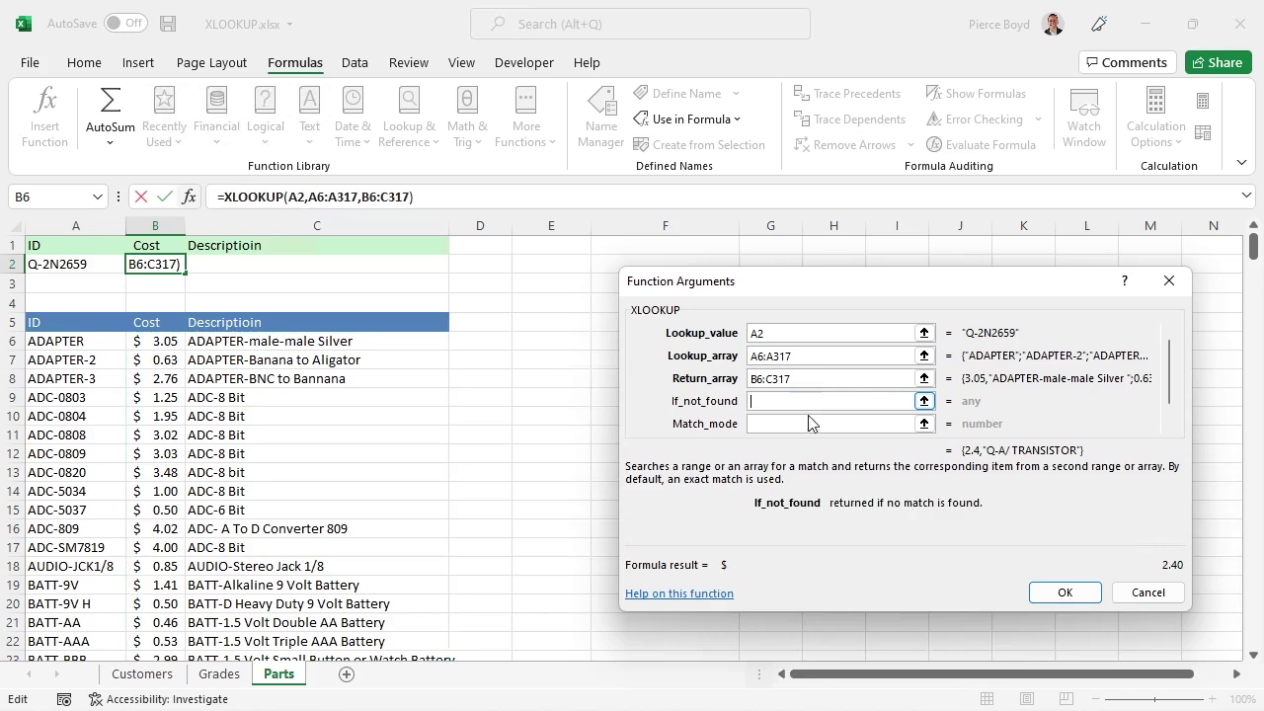
{"action": "left_click", "coordinate": [806, 421]}
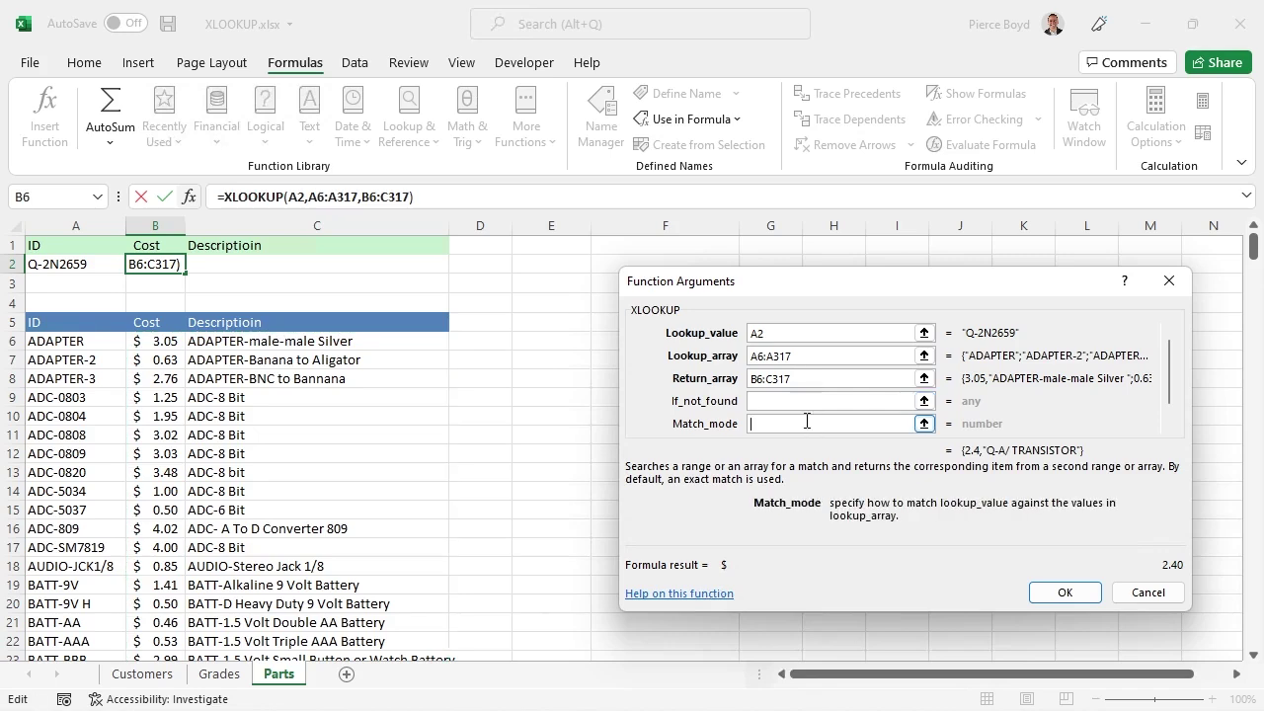
{"action": "left_click", "coordinate": [1071, 595]}
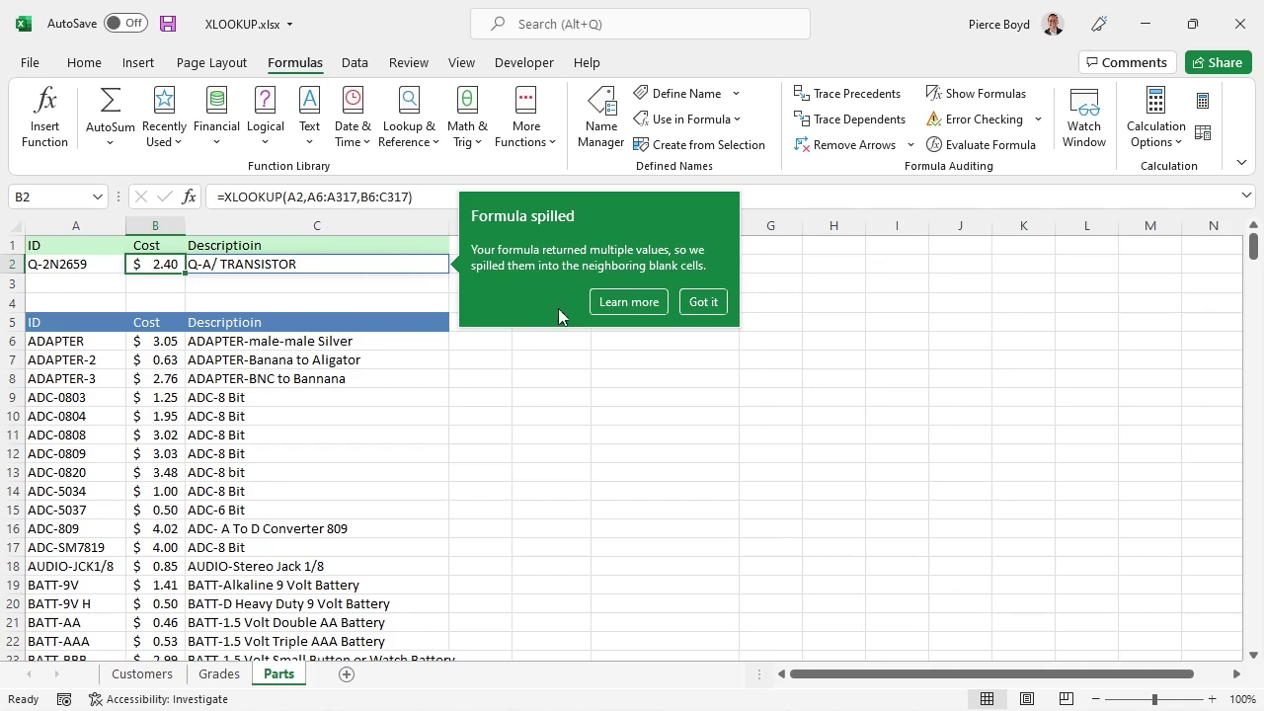
{"action": "left_click", "coordinate": [703, 301]}
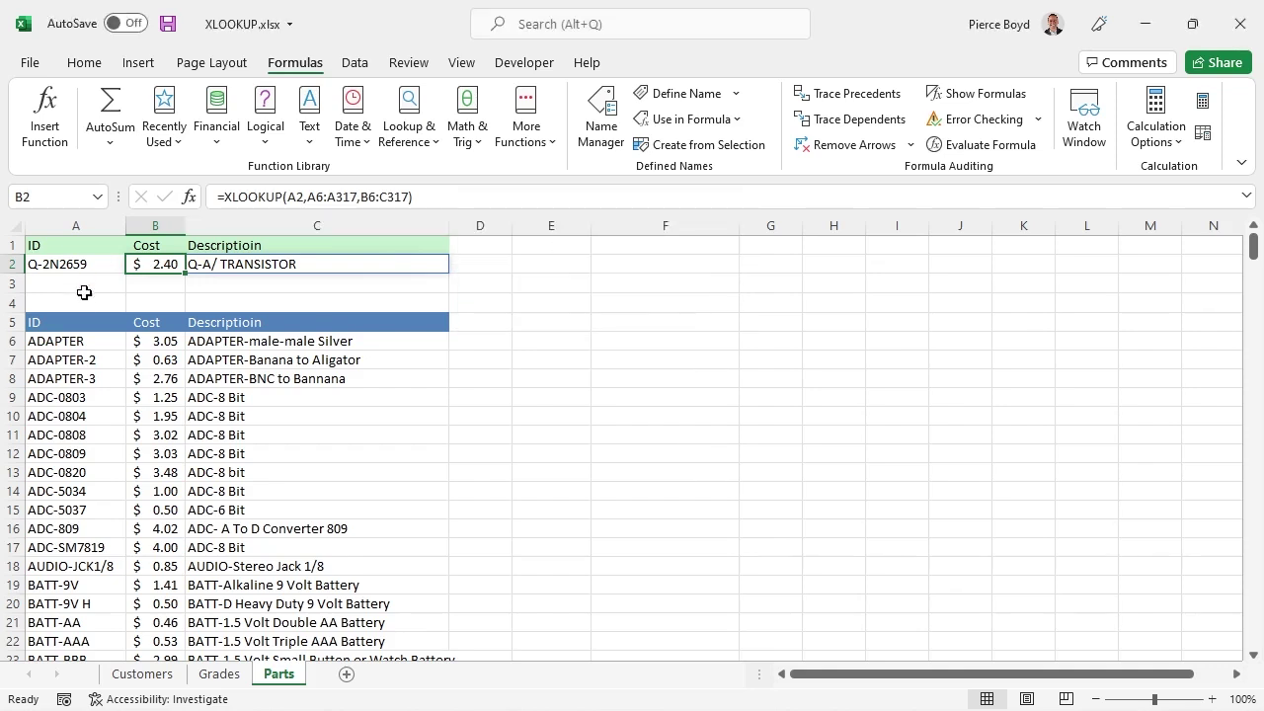
Compare the formula results in row 2 with the cost and description in the highlighted row for part Q-2N2659
{"action": "left_click", "coordinate": [282, 264]}
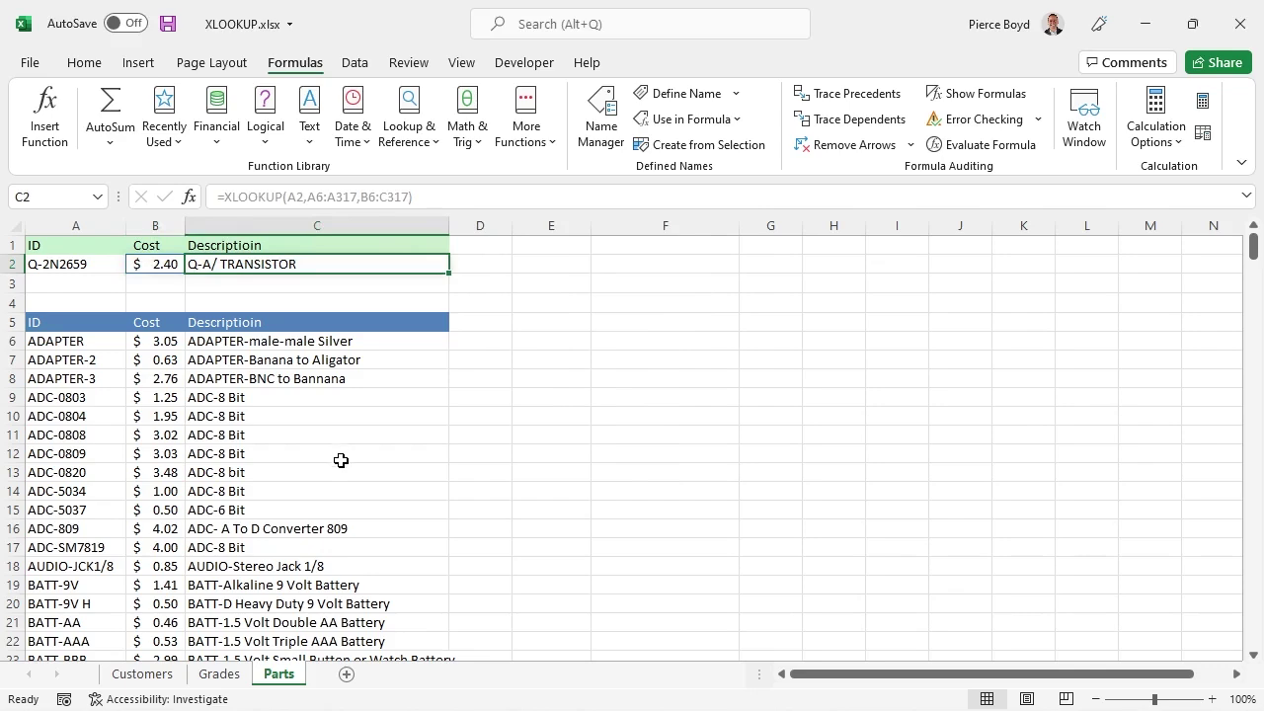
{"action": "scroll", "coordinate": [341, 460], "scroll_direction": "down", "scroll_amount": 20}
{"action": "scroll", "coordinate": [321, 424], "scroll_direction": "up", "scroll_amount": 20}
{"action": "scroll", "coordinate": [306, 454], "scroll_direction": "up", "scroll_amount": 3}
{"action": "scroll", "coordinate": [299, 474], "scroll_direction": "down", "scroll_amount": 4}
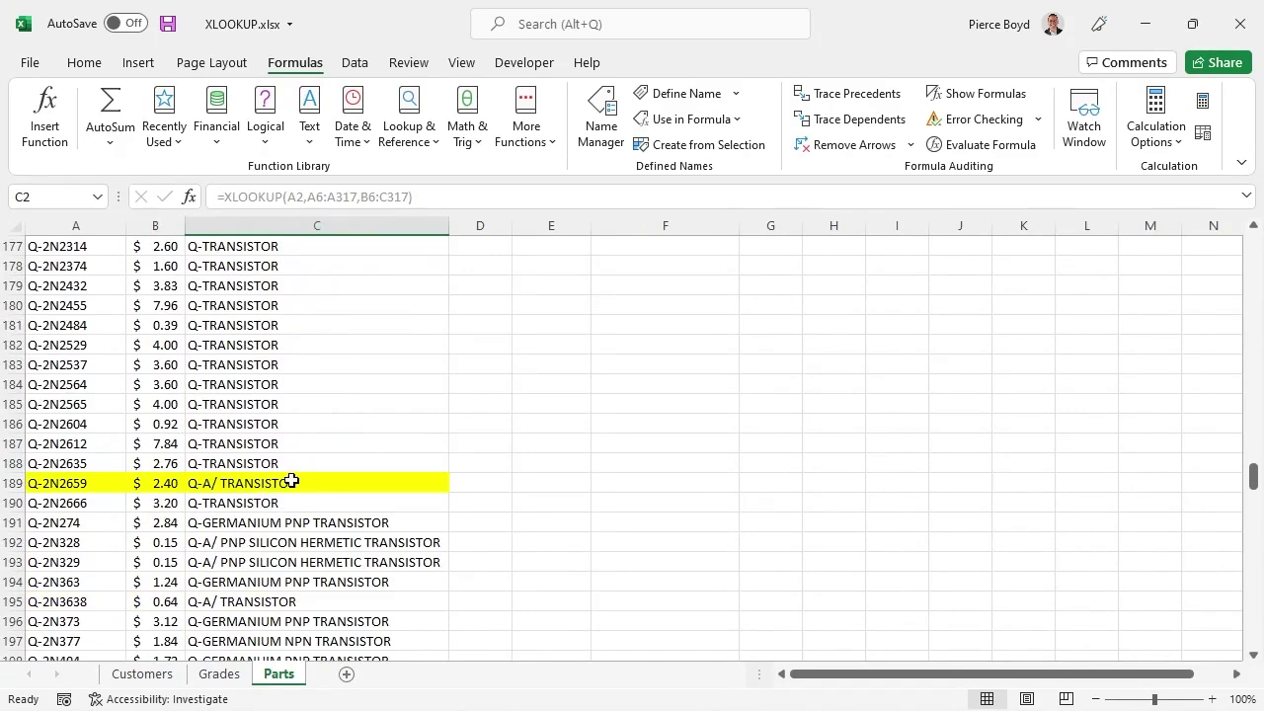
{"action": "left_click", "coordinate": [291, 481]}
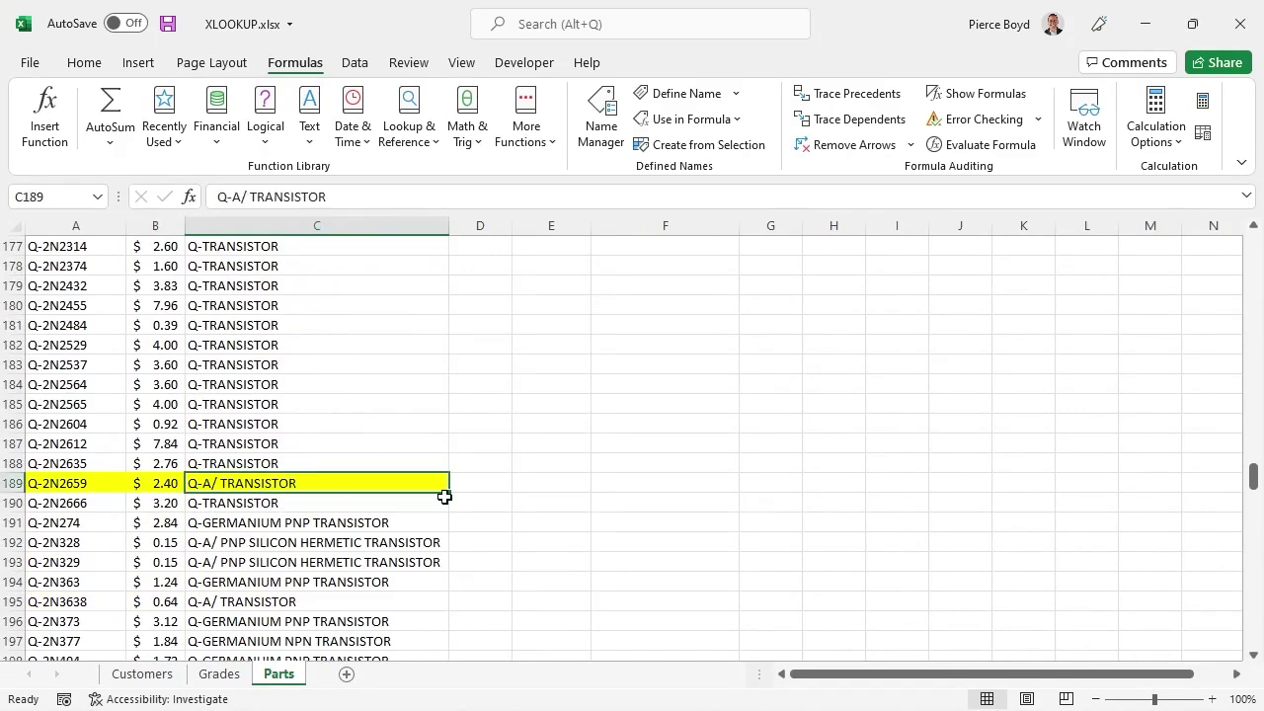
{"action": "left_click", "coordinate": [167, 483]}
{"action": "scroll", "coordinate": [524, 444], "scroll_direction": "up", "scroll_amount": 20}
{"action": "scroll", "coordinate": [517, 423], "scroll_direction": "up", "scroll_amount": 20}
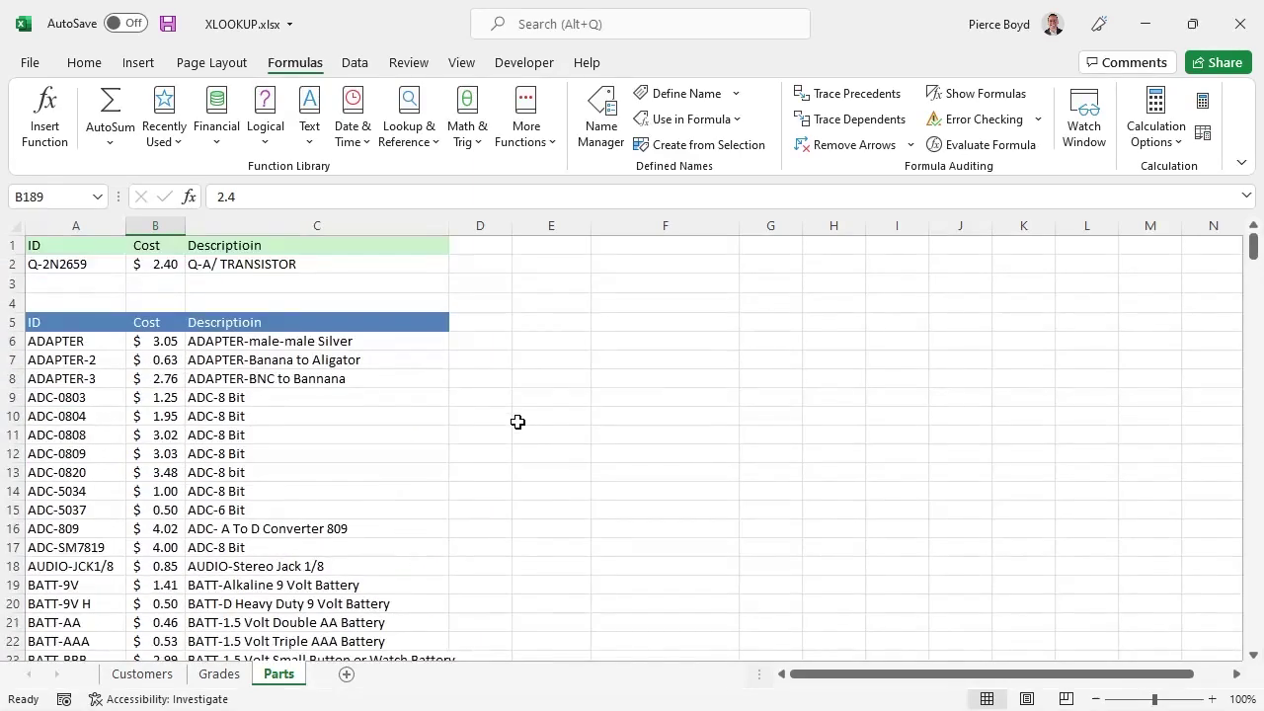